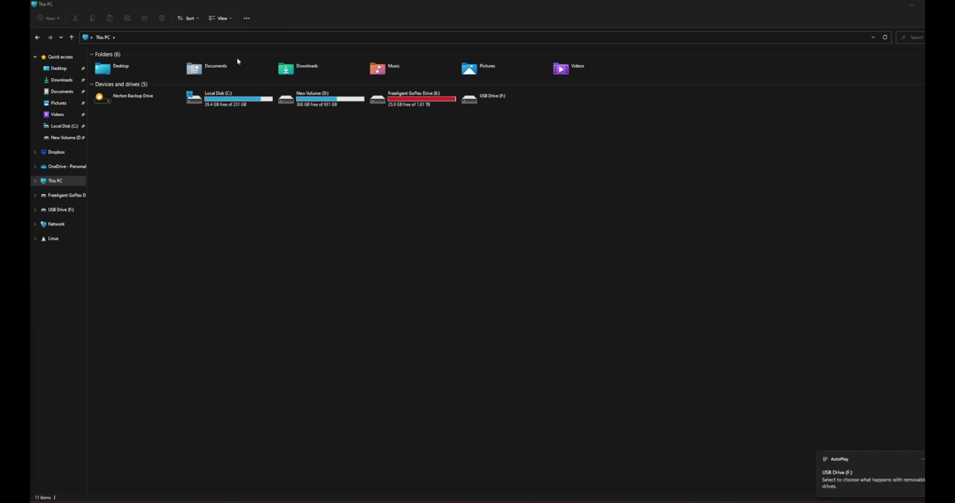
Try to open USB Drive (F:), decline the offer to format it and dismiss the error message
double_click(490, 103)
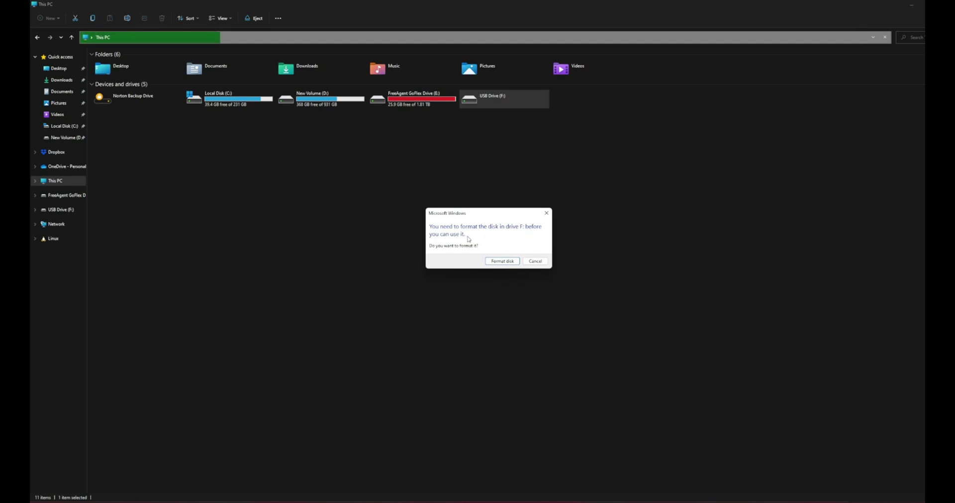
left_click(539, 261)
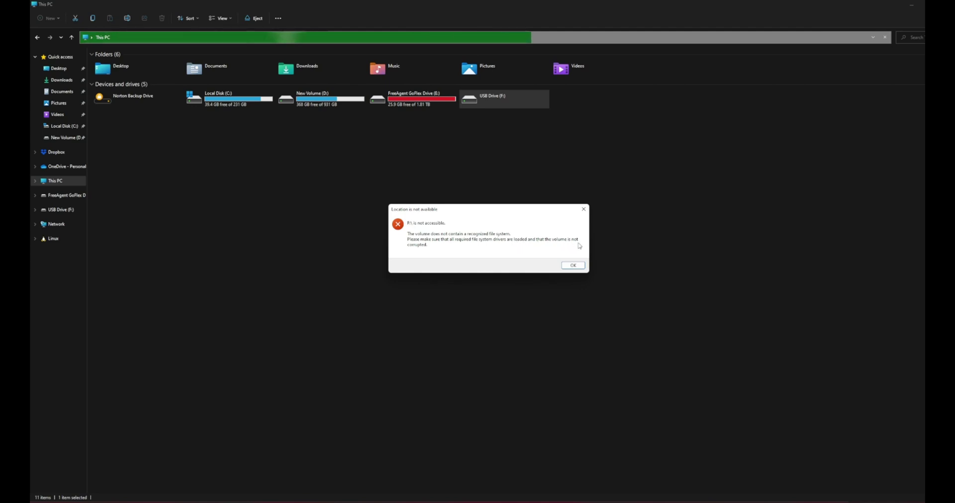
left_click(569, 266)
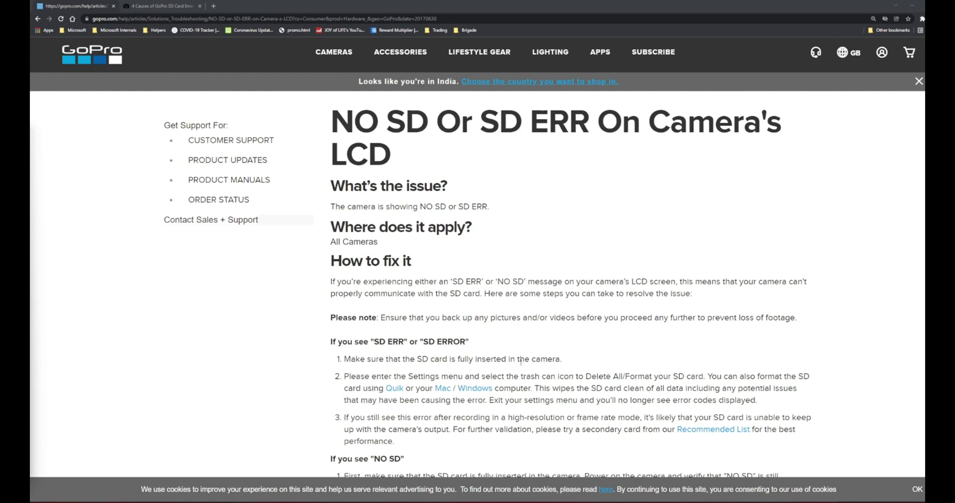
Read the GoPro support article's SD ERR fixes and open its Recommended List link in a new browser tab
scroll(463, 359, "down", 2)
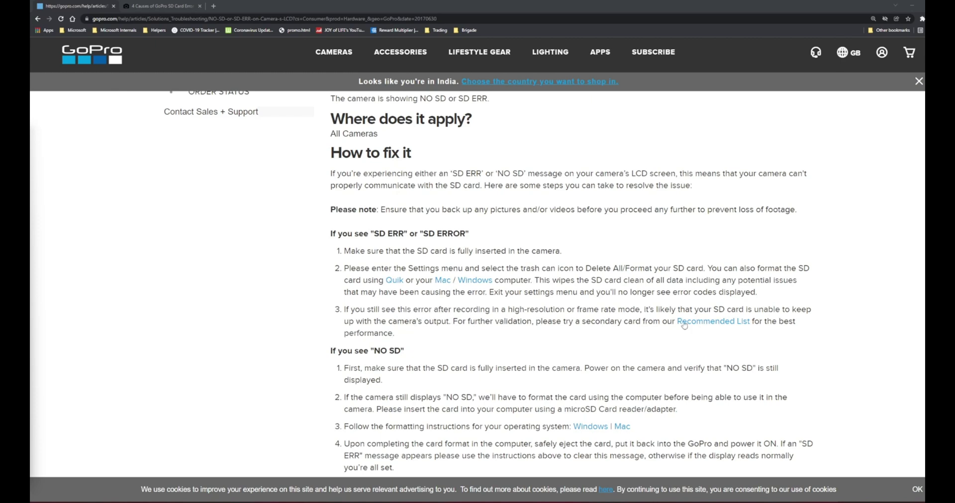
right_click(721, 322)
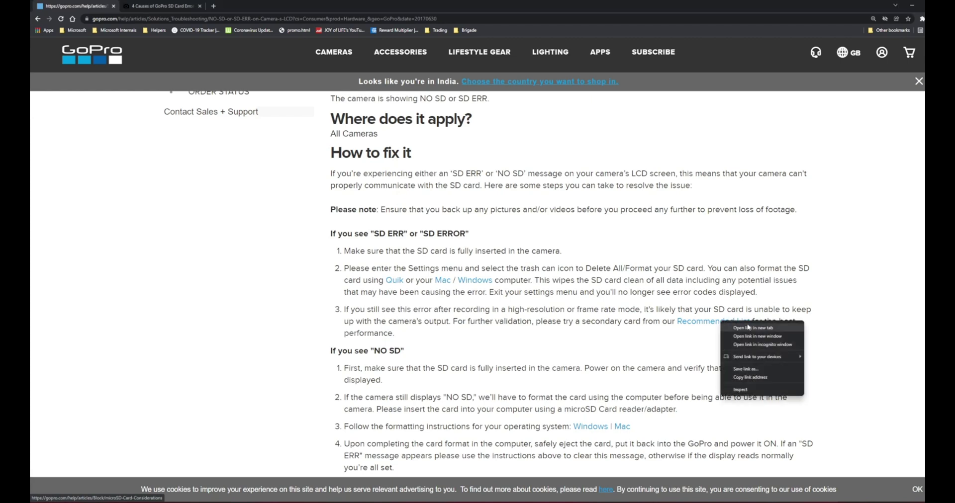
left_click(748, 328)
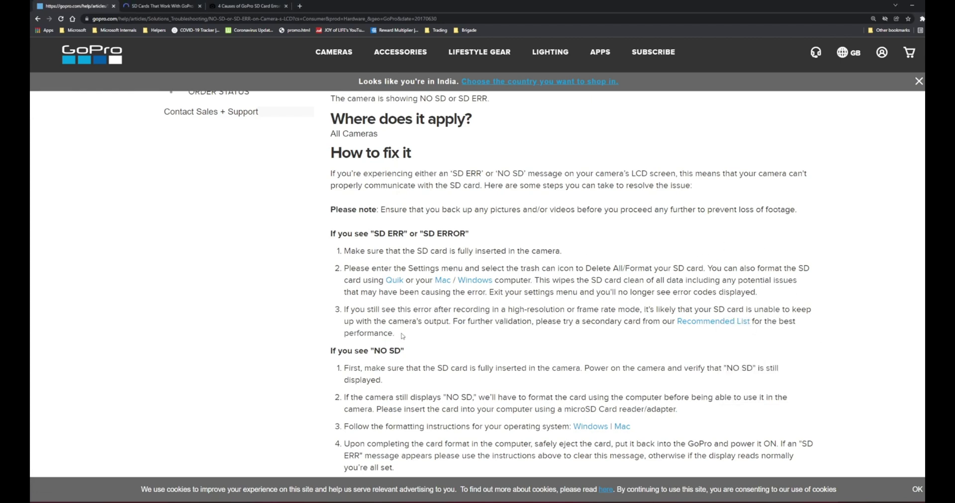
left_click_drag(402, 336, 345, 313)
left_click(287, 301)
Read TheSweetCamera article's causes of GoPro SD card errors covering card speed, improper formatting and needed firmware updates
left_click(249, 5)
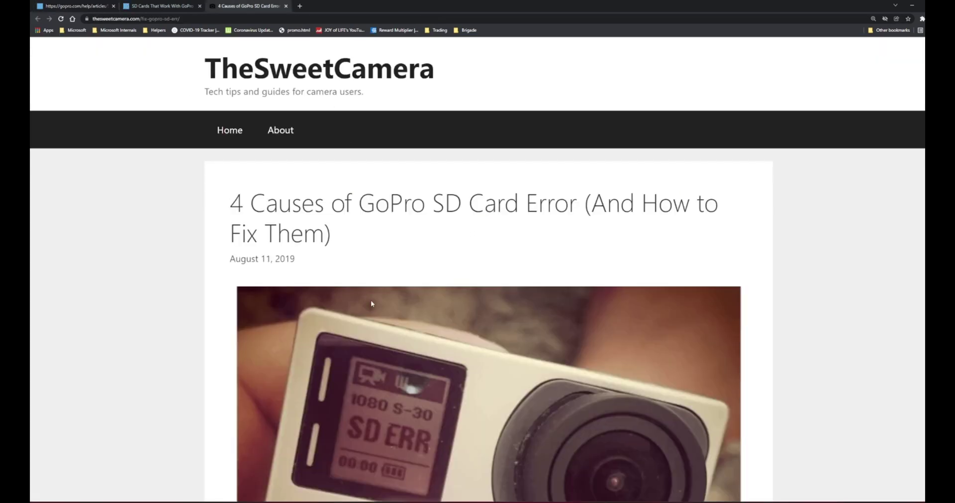
scroll(370, 297, "down", 5)
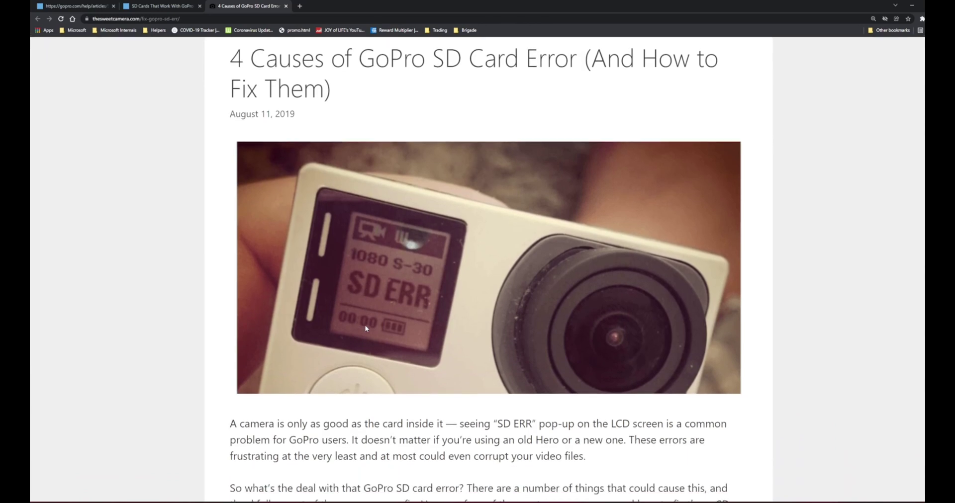
scroll(371, 321, "down", 10)
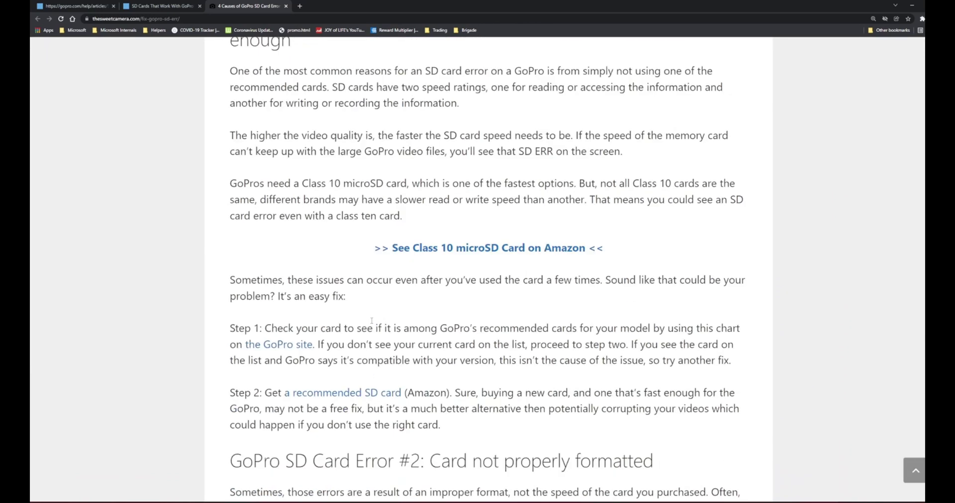
scroll(399, 317, "down", 4)
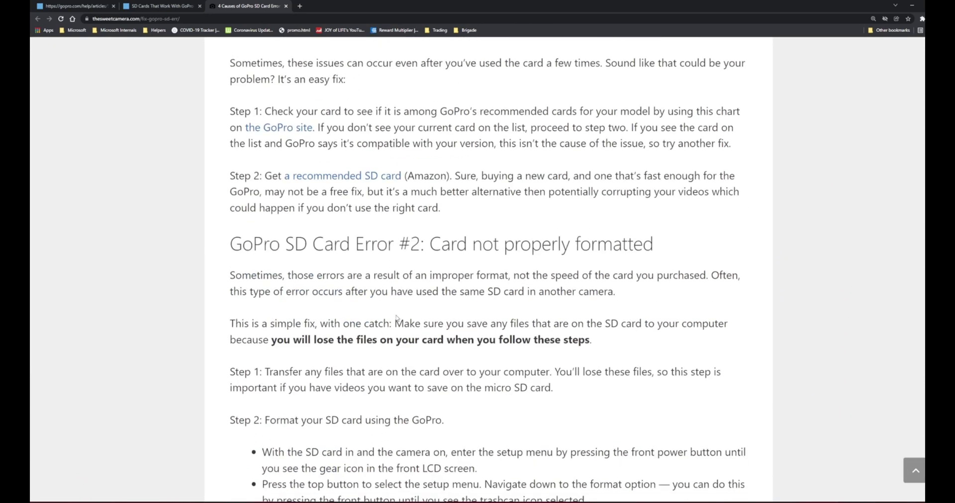
left_click_drag(441, 243, 653, 244)
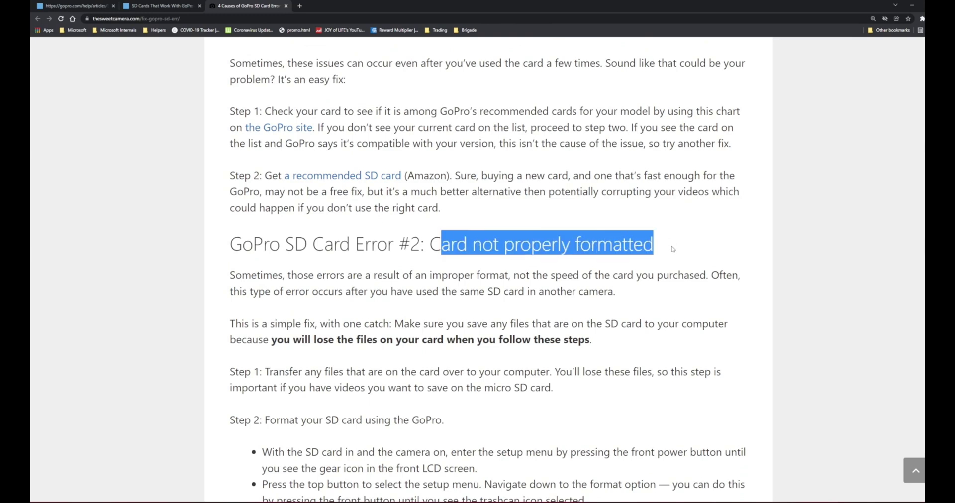
scroll(631, 284, "down", 10)
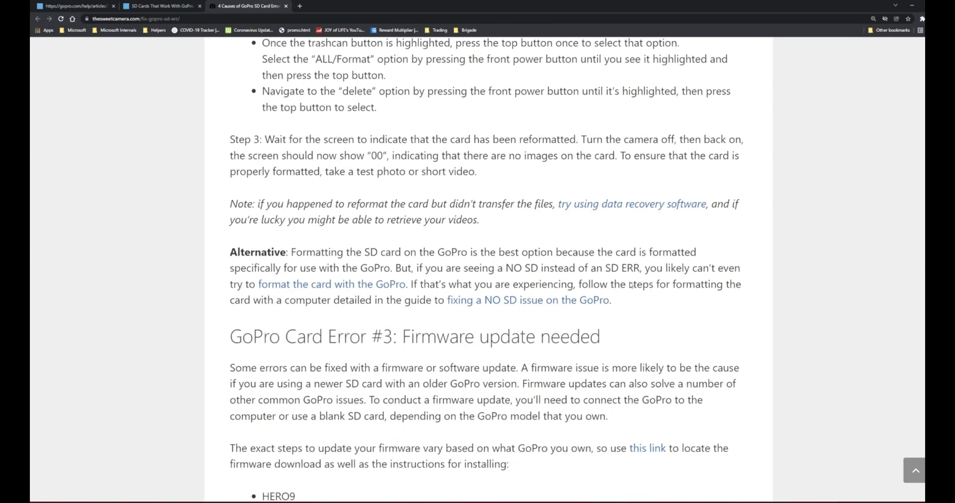
scroll(631, 285, "down", 2)
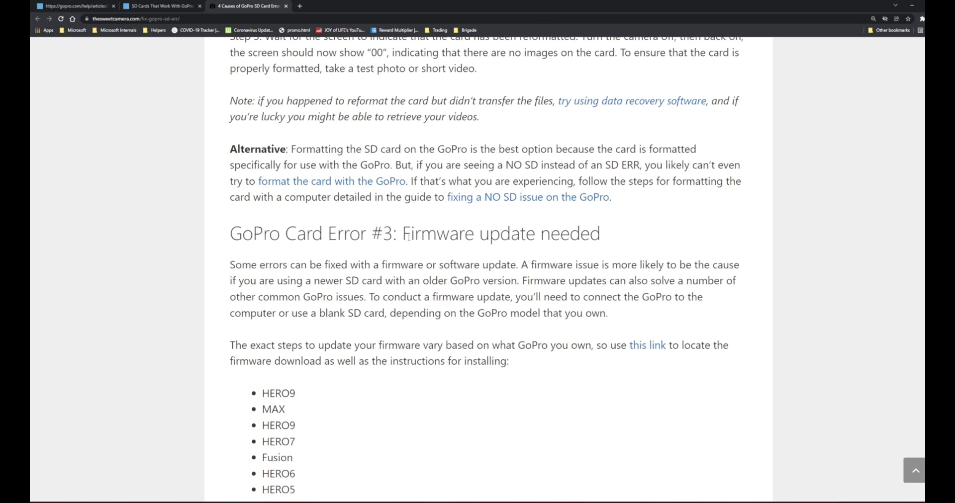
left_click_drag(402, 234, 607, 236)
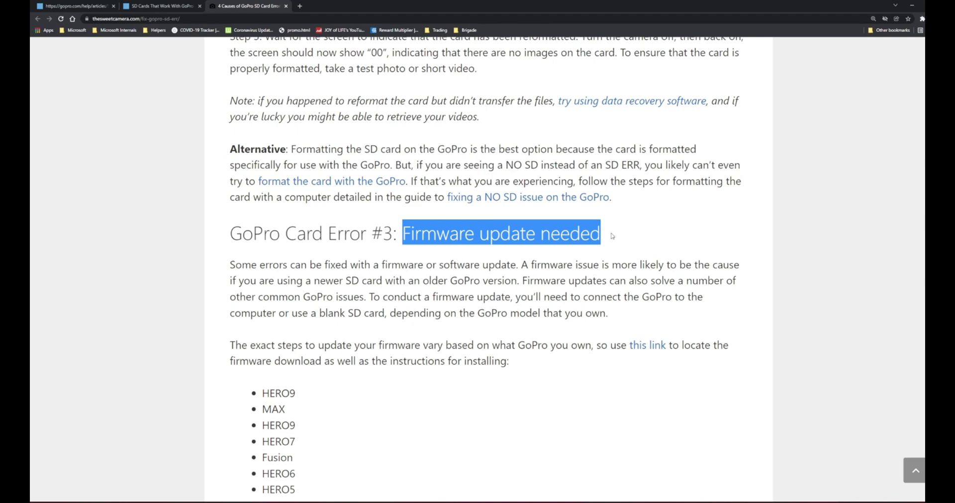
Read the article's section on dust interfering with the card connection, including the cleaning steps and replacement card advice
scroll(557, 318, "down", 6)
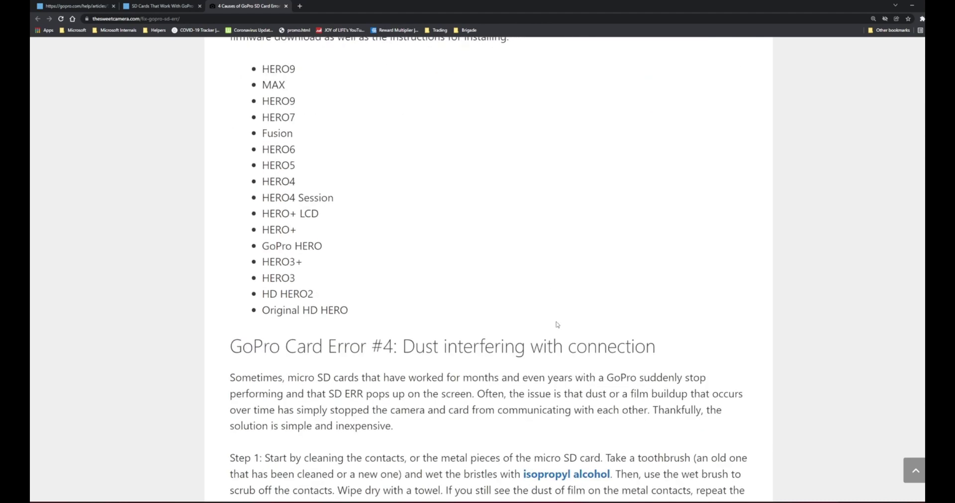
scroll(557, 324, "down", 1)
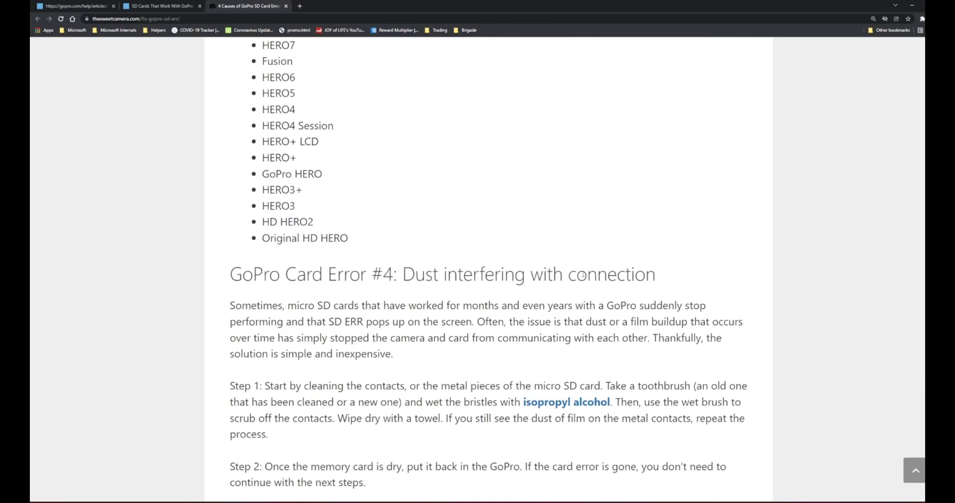
scroll(574, 294, "down", 1)
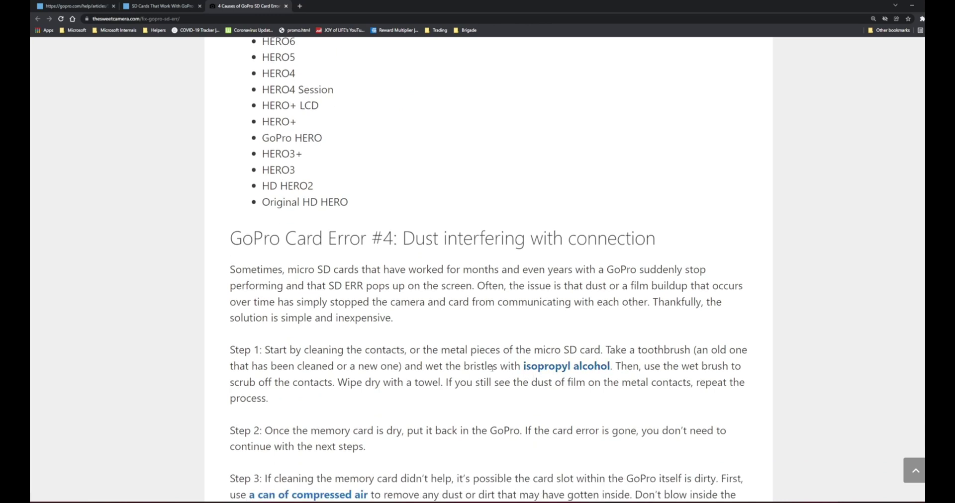
scroll(481, 392, "down", 4)
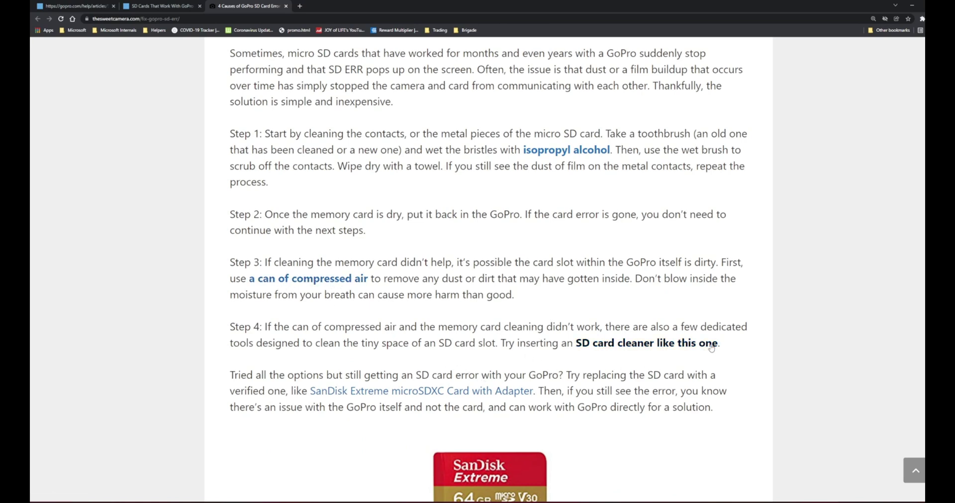
scroll(600, 366, "down", 2)
scroll(648, 342, "down", 4)
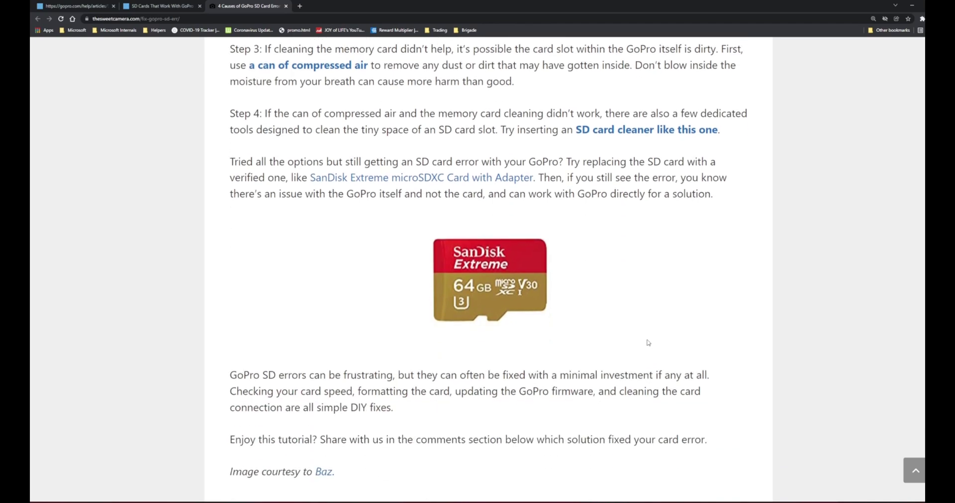
scroll(387, 81, "up", 17)
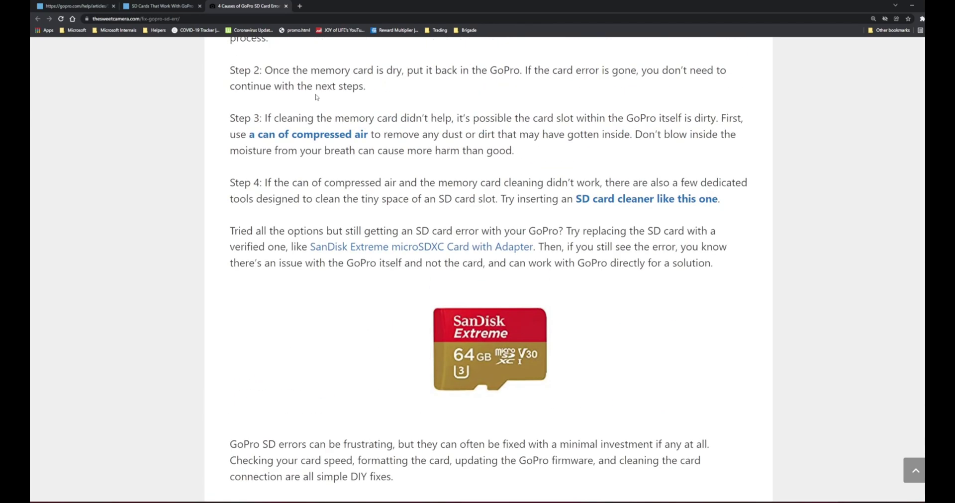
scroll(305, 71, "up", 10)
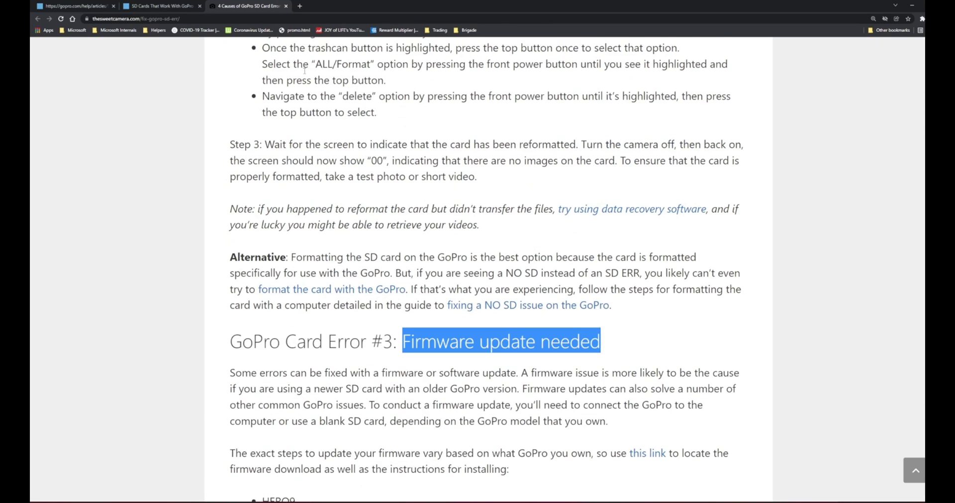
scroll(248, 136, "up", 17)
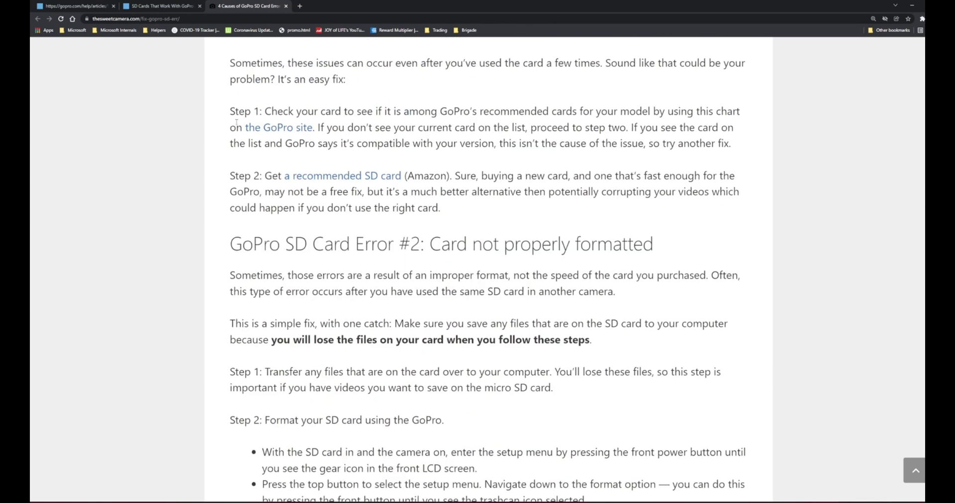
Check the minimum requirements and recommended SD cards in GoPro's SD Cards That Work With GoPro Cameras article
left_click(159, 5)
scroll(552, 301, "up", 4, "ctrl")
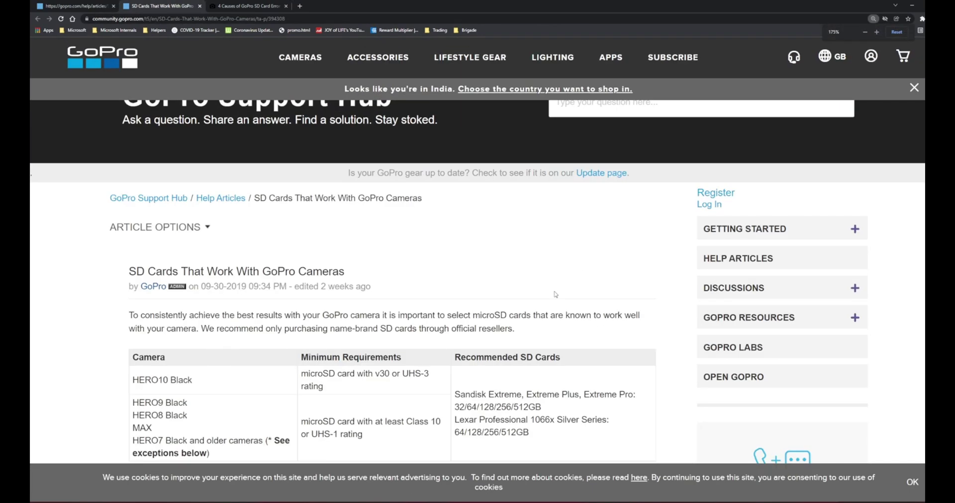
scroll(556, 295, "down", 2)
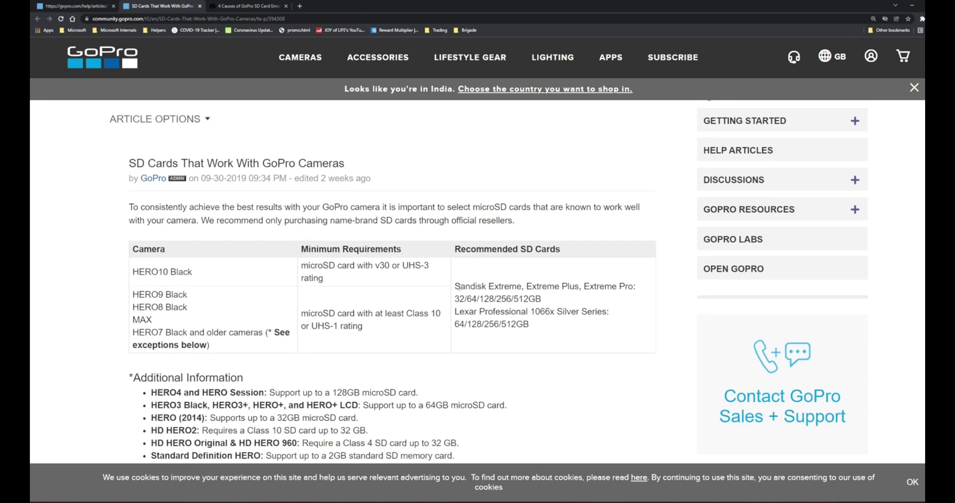
left_click_drag(466, 287, 511, 288)
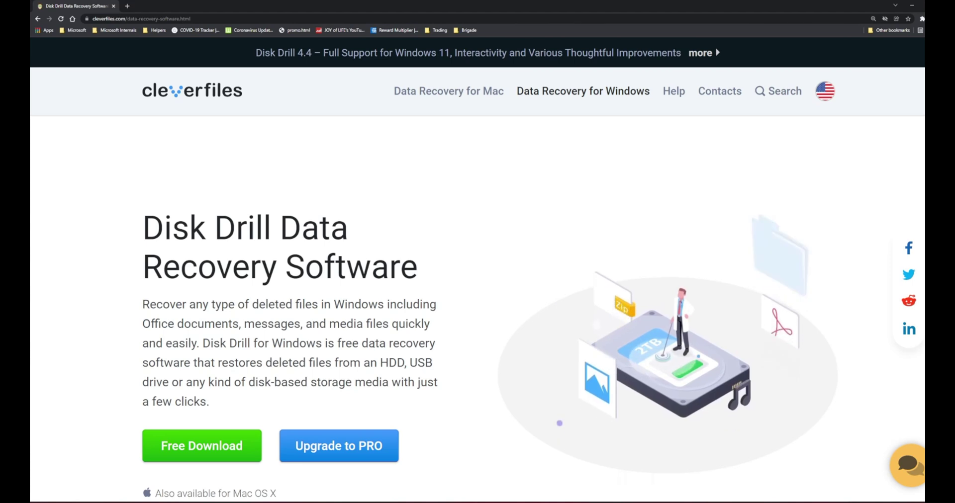
Open the Disk Drill for Windows upgrade page and compare the Basic, PRO and Enterprise plans, including PRO's Lifetime Upgrades option
left_click(370, 447)
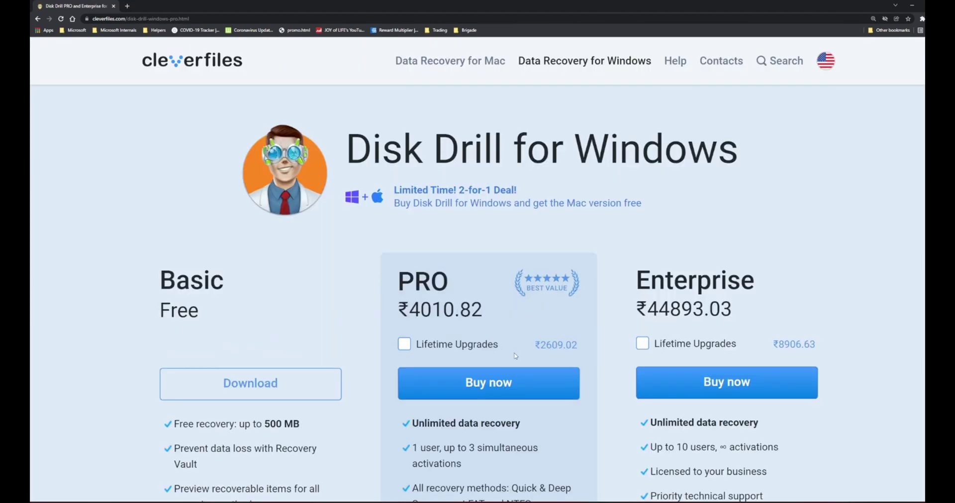
left_click(405, 345)
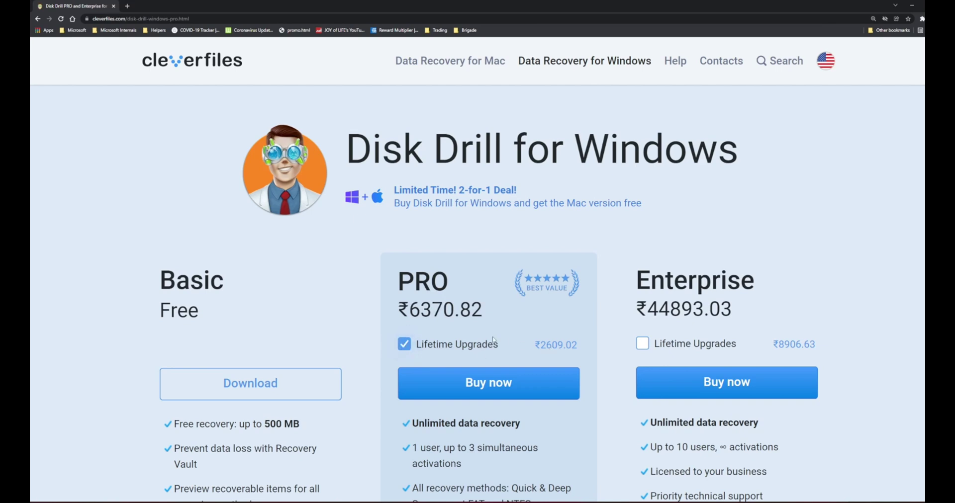
left_click(408, 348)
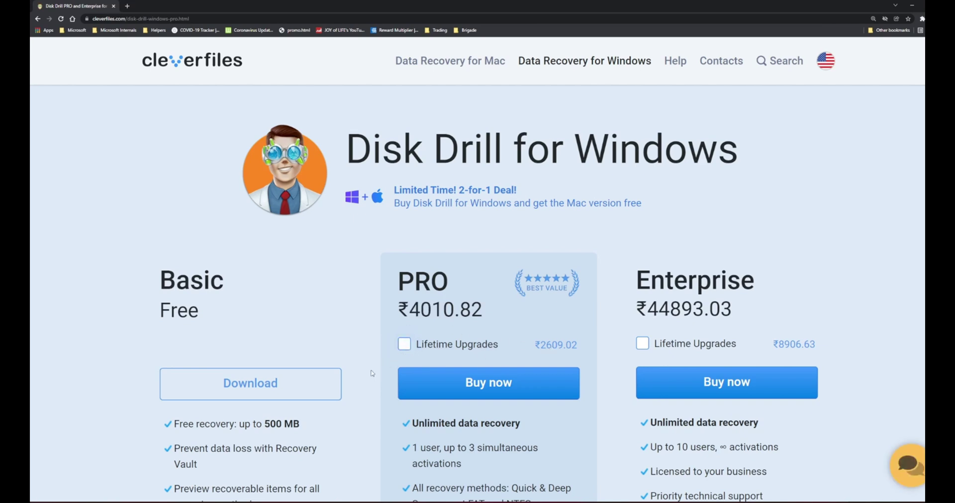
scroll(371, 373, "down", 5)
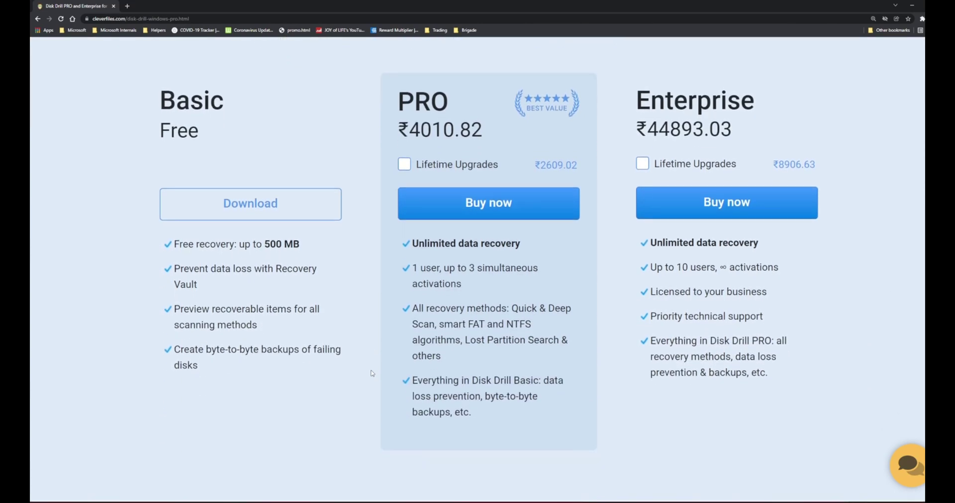
scroll(371, 373, "down", 3)
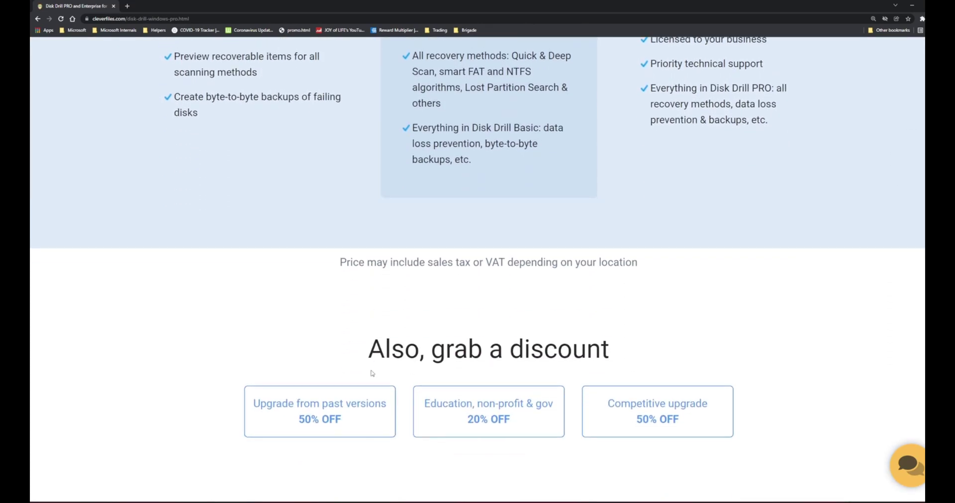
scroll(371, 373, "up", 8)
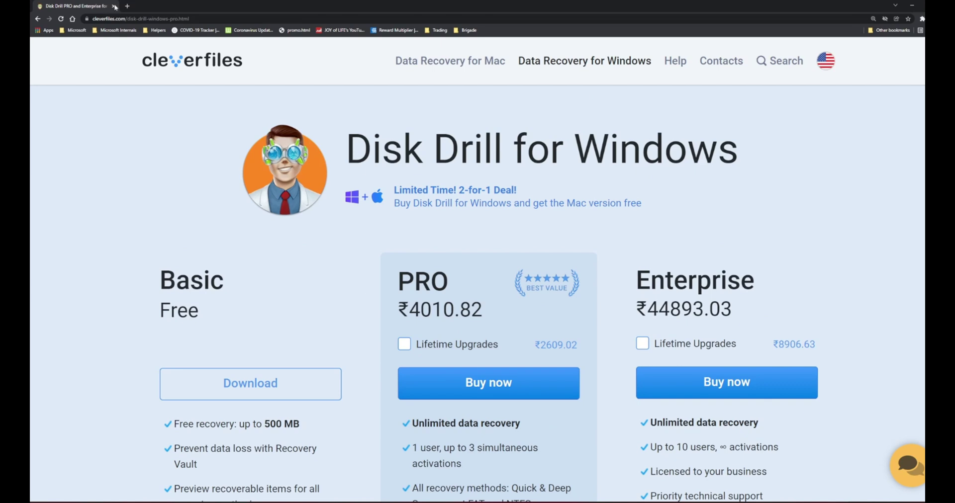
Return to the Disk Drill Data Recovery Software page and review its description and download options
left_click(49, 19)
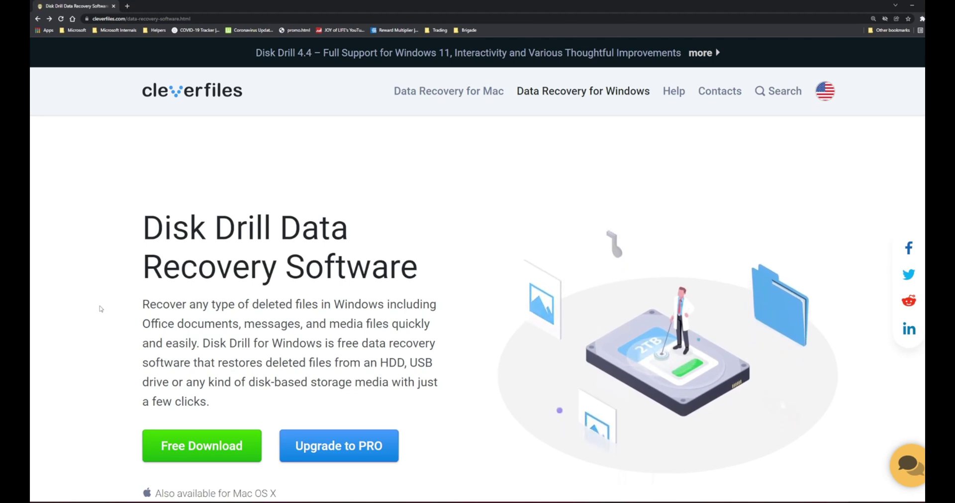
scroll(101, 309, "down", 1)
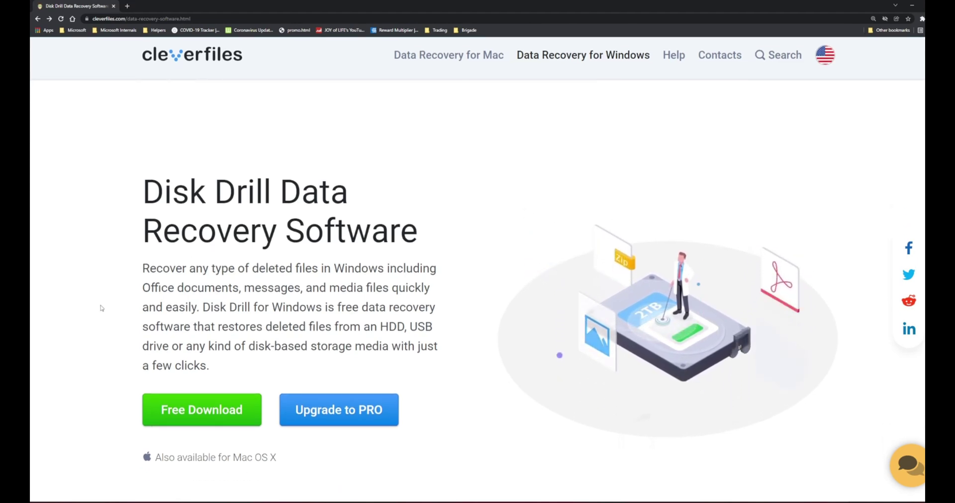
scroll(100, 309, "down", 1)
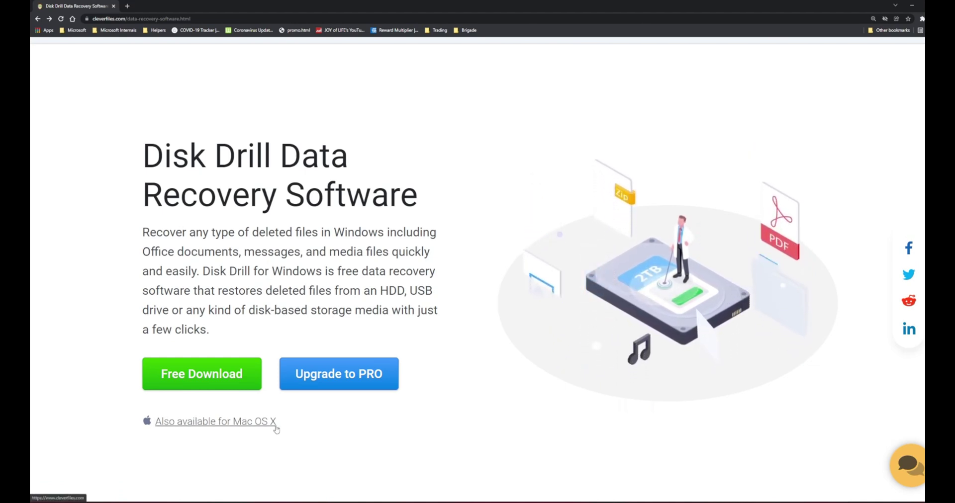
scroll(275, 428, "down", 1)
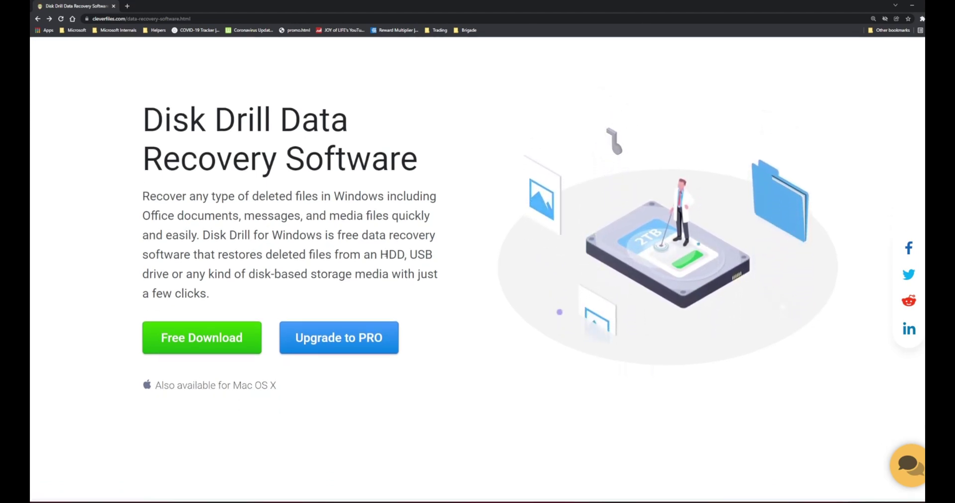
Read how Disk Drill handles USB and disk-based storage and review its list of free Windows recovery features
double_click(391, 254)
double_click(421, 254)
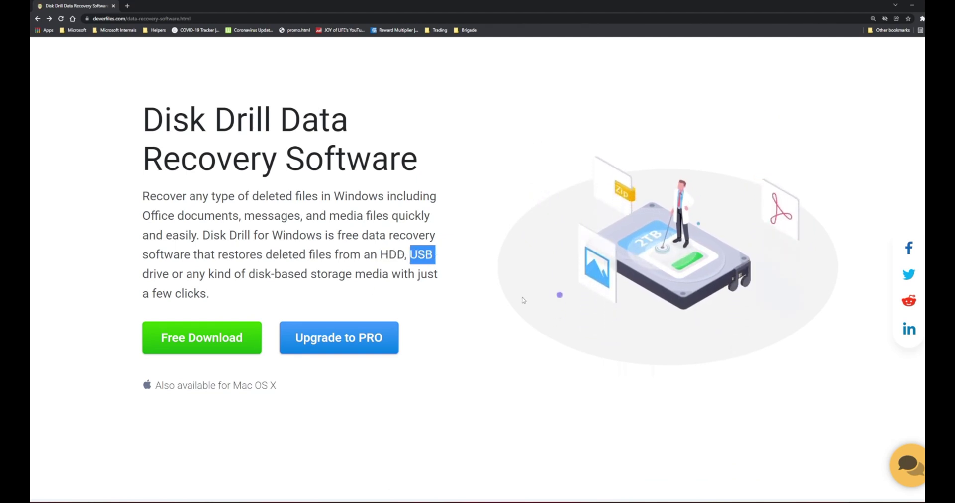
scroll(476, 339, "down", 2)
scroll(476, 340, "down", 2)
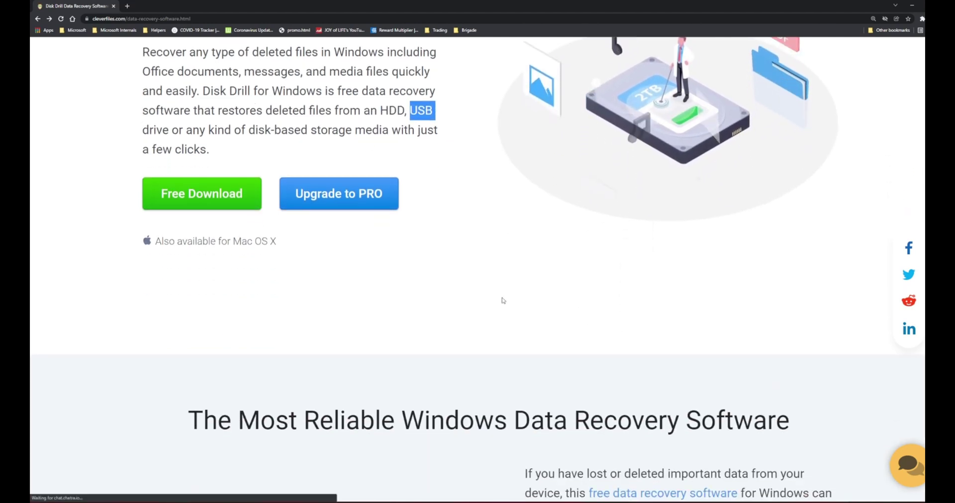
left_click(505, 295)
scroll(506, 292, "down", 6)
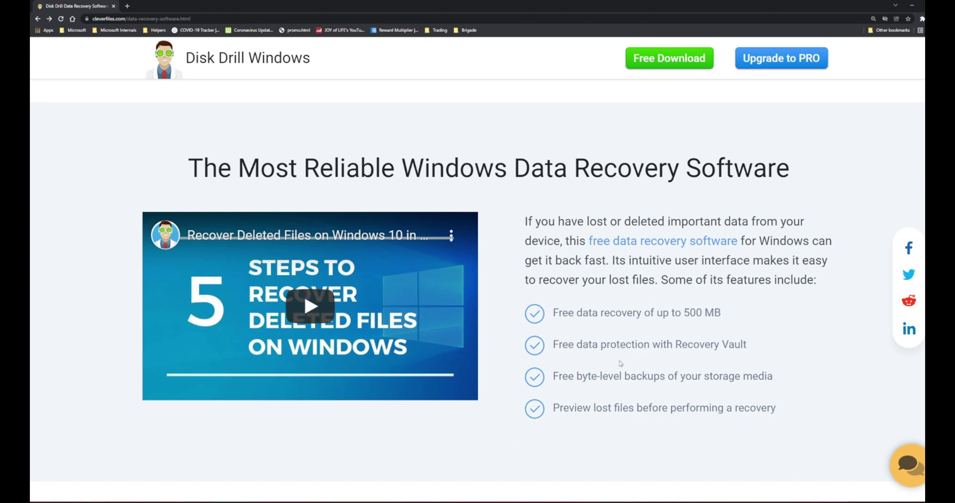
Check which devices Disk Drill can recover from, including SD/CF cards and digital cameras, and read the footnotes on device limitations
scroll(621, 363, "down", 8)
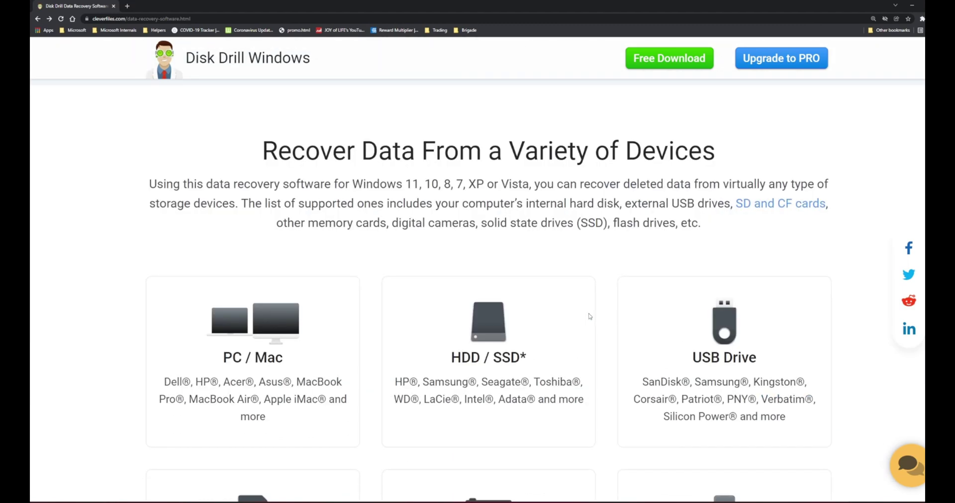
scroll(589, 316, "down", 1)
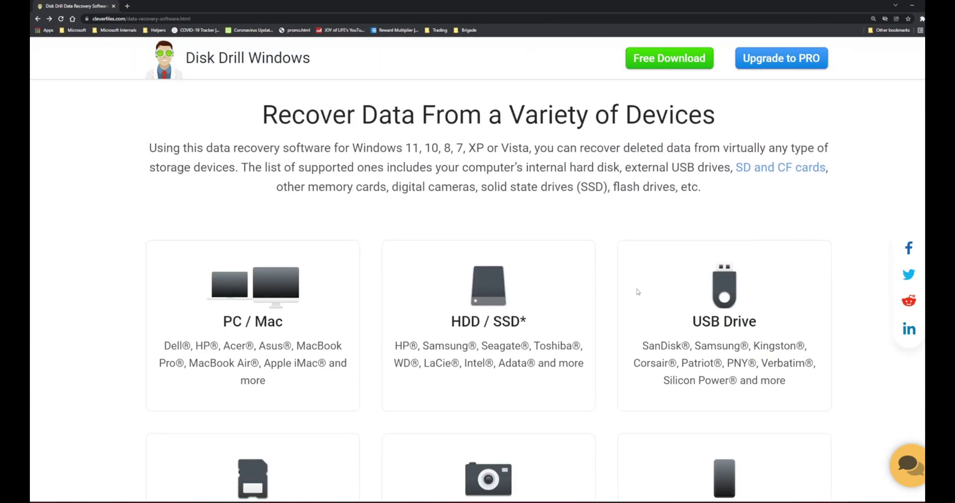
scroll(638, 292, "down", 2)
scroll(535, 406, "down", 1)
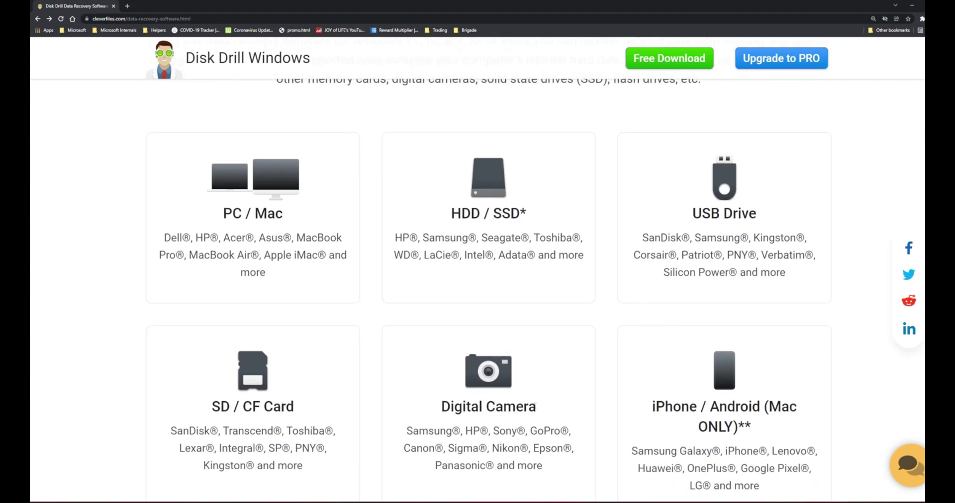
scroll(681, 378, "down", 6)
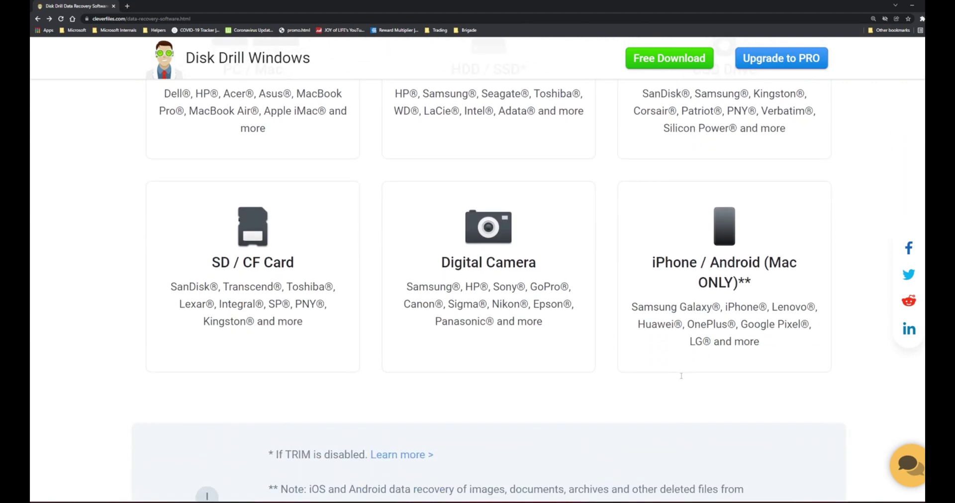
scroll(681, 376, "down", 5)
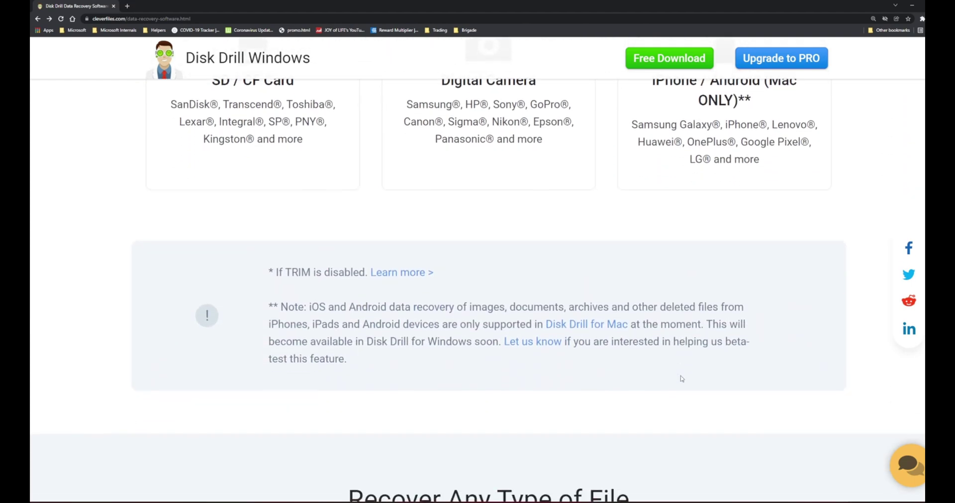
Review the recoverable file types, checking the video formats and the audio, image, document, archive and other categories
scroll(681, 379, "down", 8)
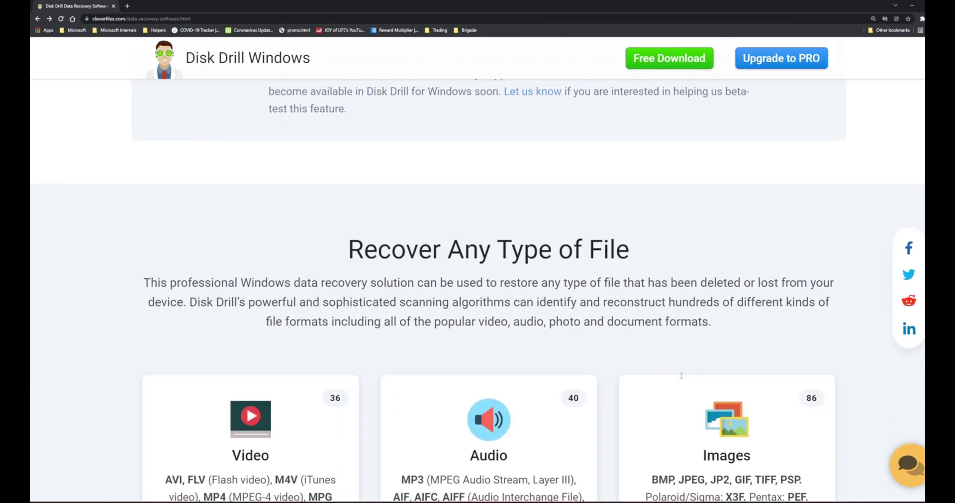
scroll(682, 378, "down", 3)
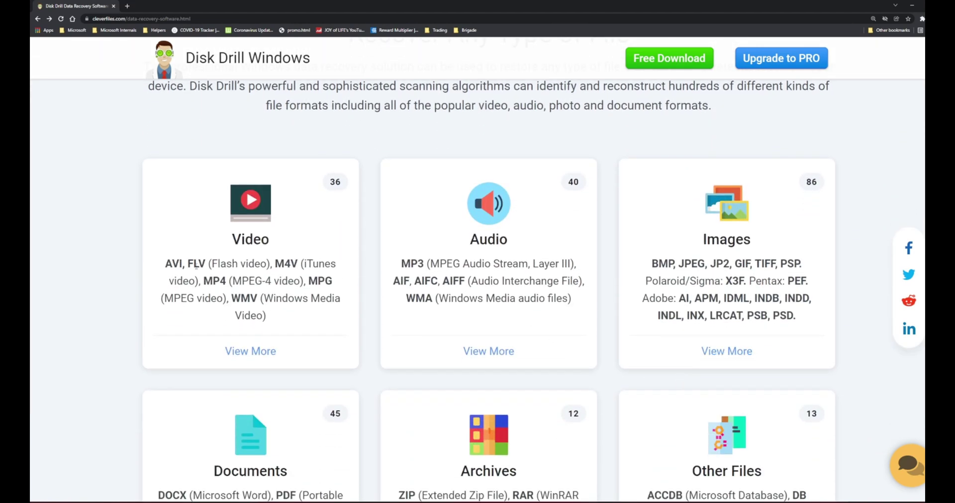
left_click_drag(164, 259, 309, 316)
left_click(427, 288)
scroll(666, 269, "down", 1)
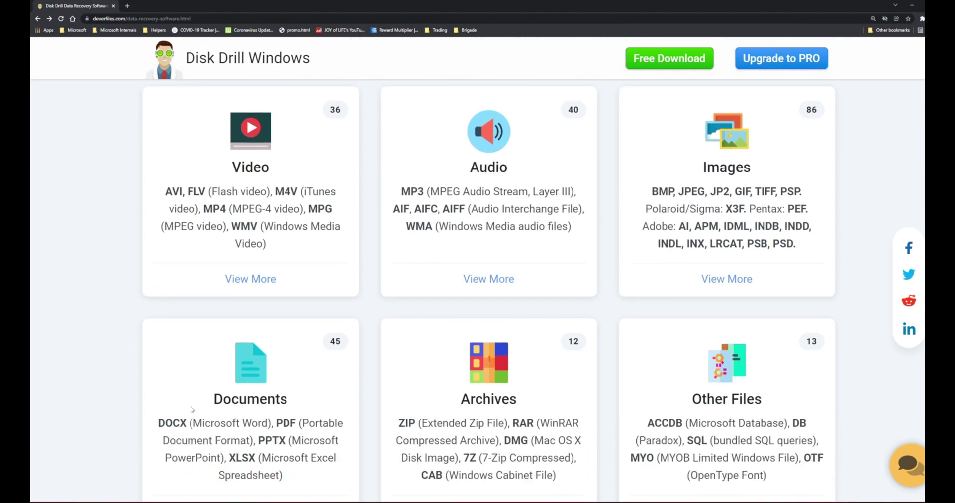
scroll(437, 284, "down", 2)
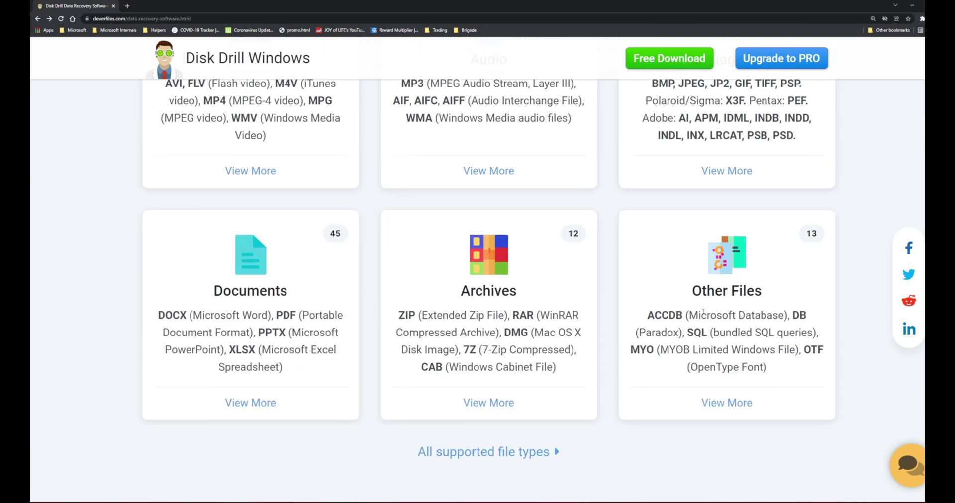
scroll(617, 356, "down", 1)
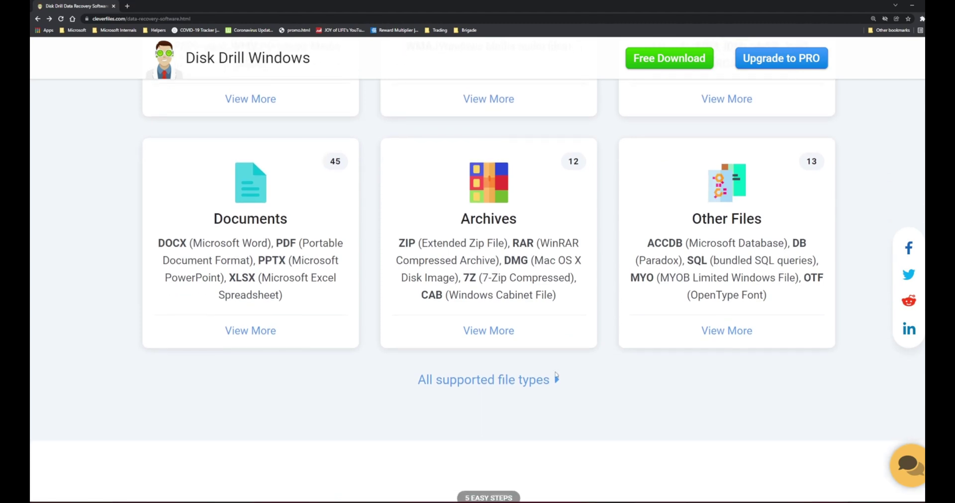
Open the list of all supported file types and read the factors affecting recovery chances
left_click(452, 389)
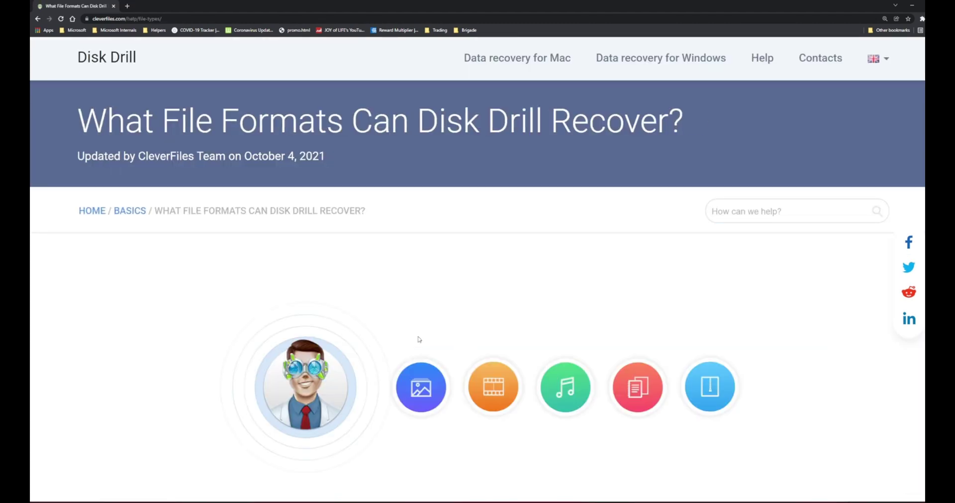
scroll(418, 339, "down", 5)
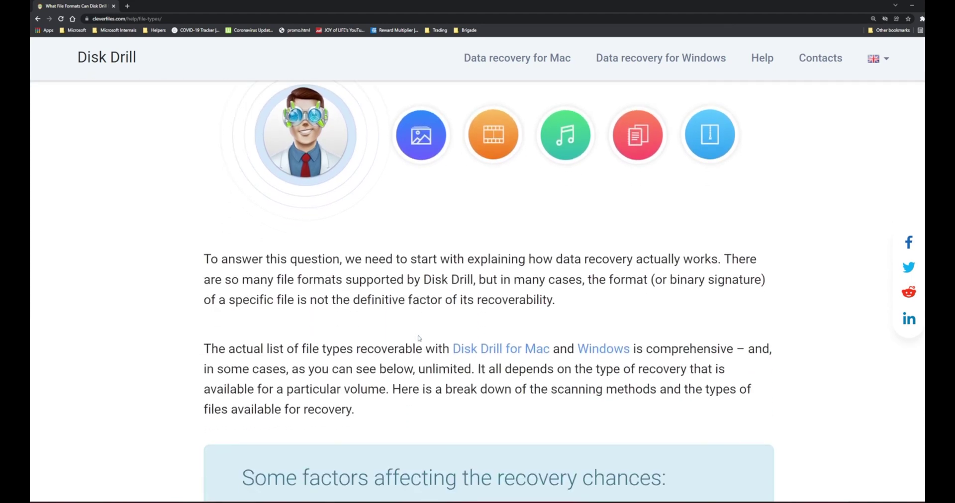
scroll(418, 338, "down", 6)
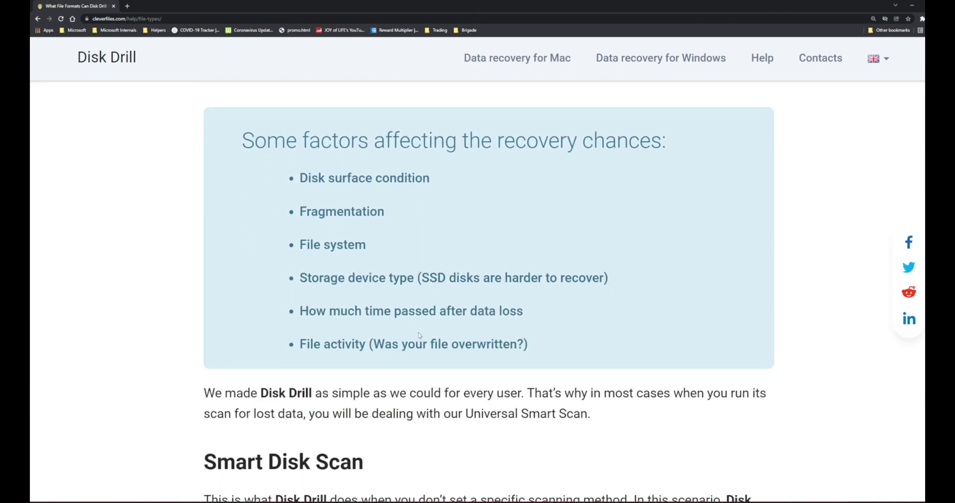
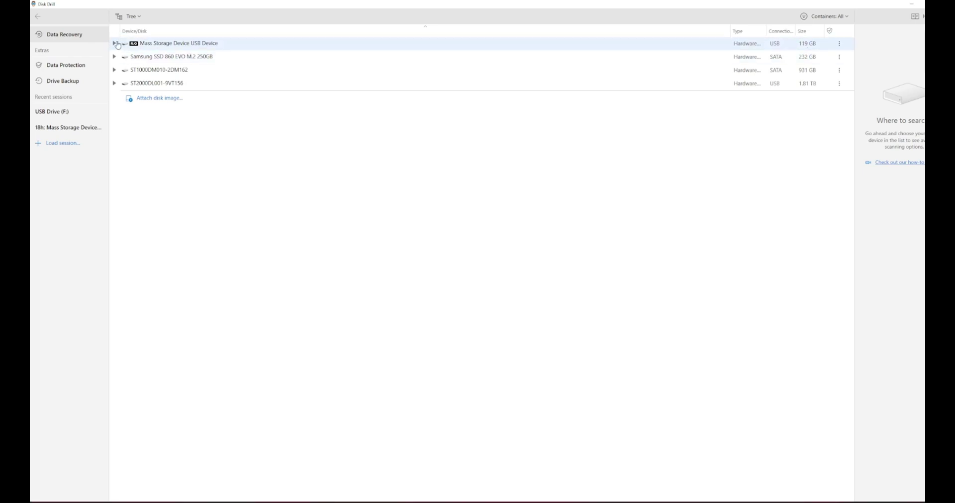
Switch to Disk Drill and search USB Drive (F:), under the Mass Storage Device, for lost data using all recovery methods
left_click(144, 45)
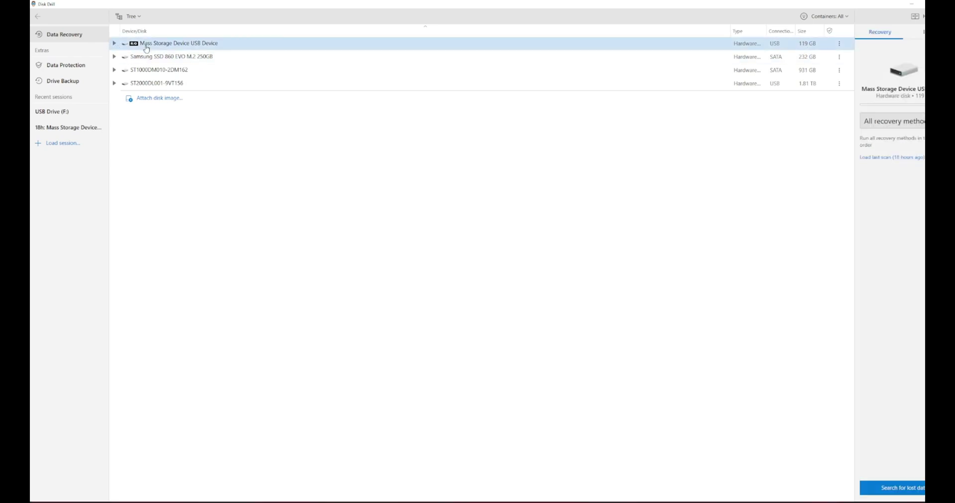
left_click(114, 43)
right_click(162, 59)
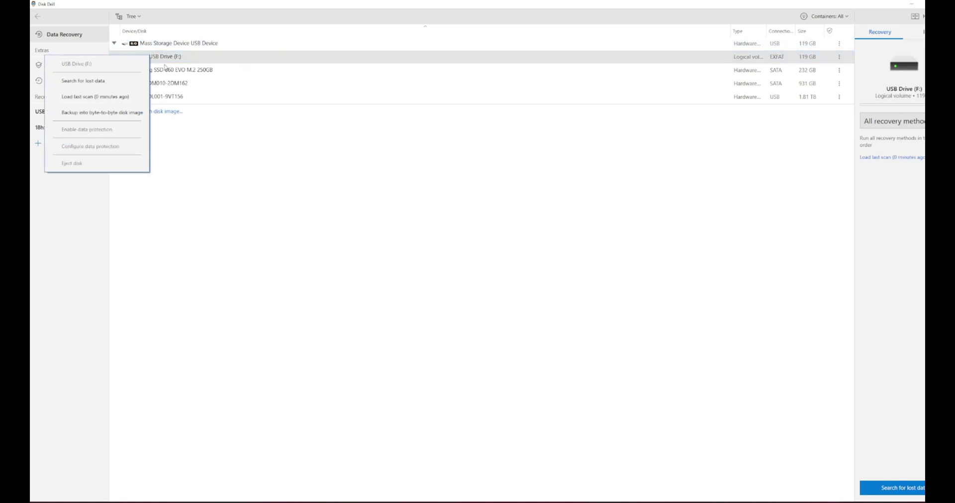
left_click(125, 80)
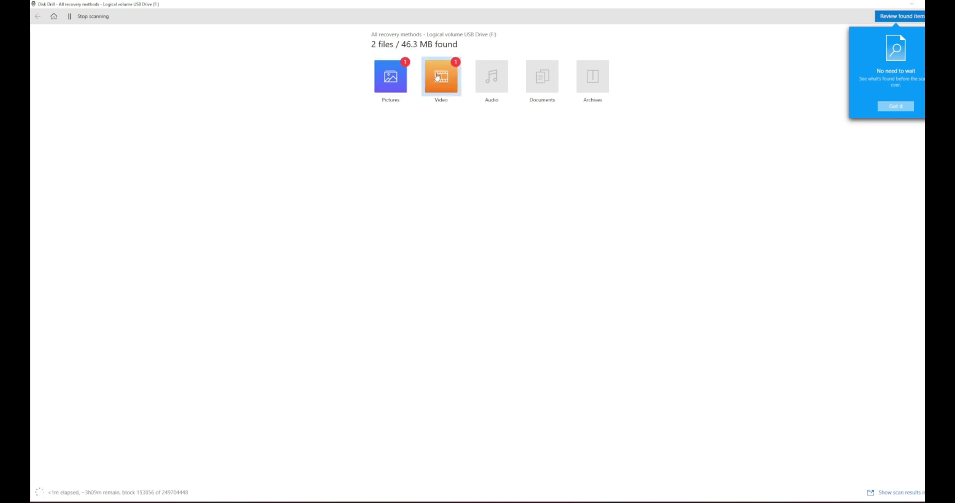
left_click(886, 110)
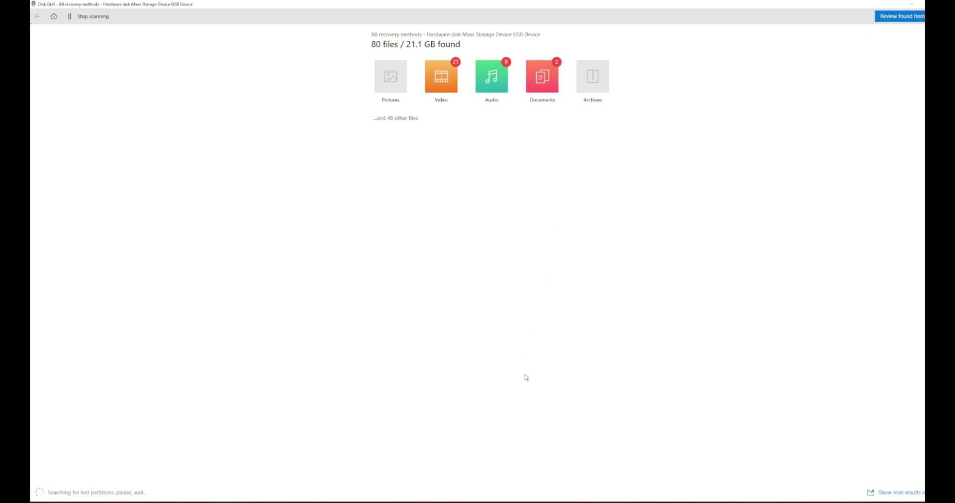
Switch to File Explorer and try to open USB Drive (F:)
left_click(499, 489)
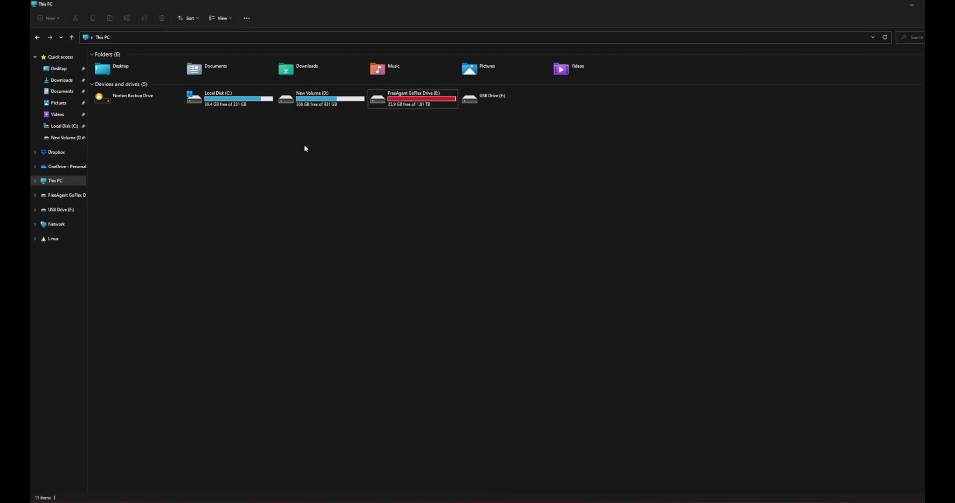
left_click(505, 99)
double_click(483, 102)
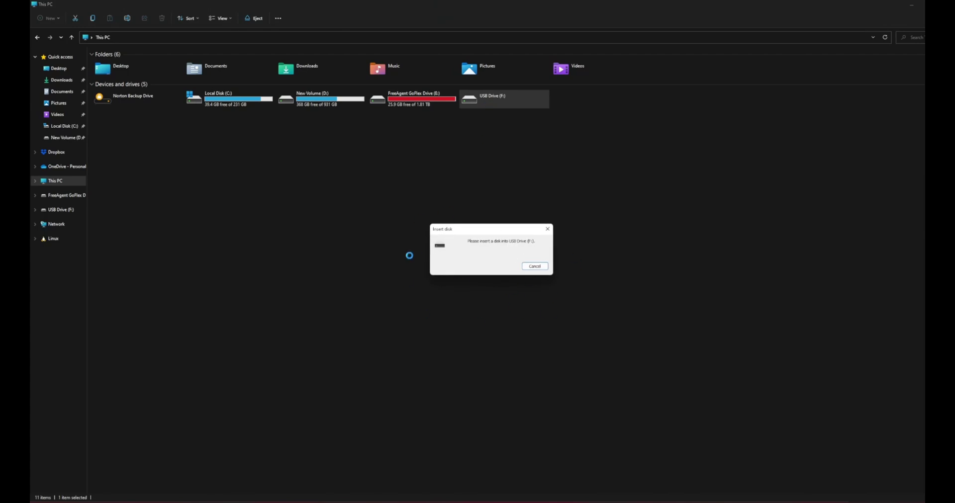
left_click(535, 266)
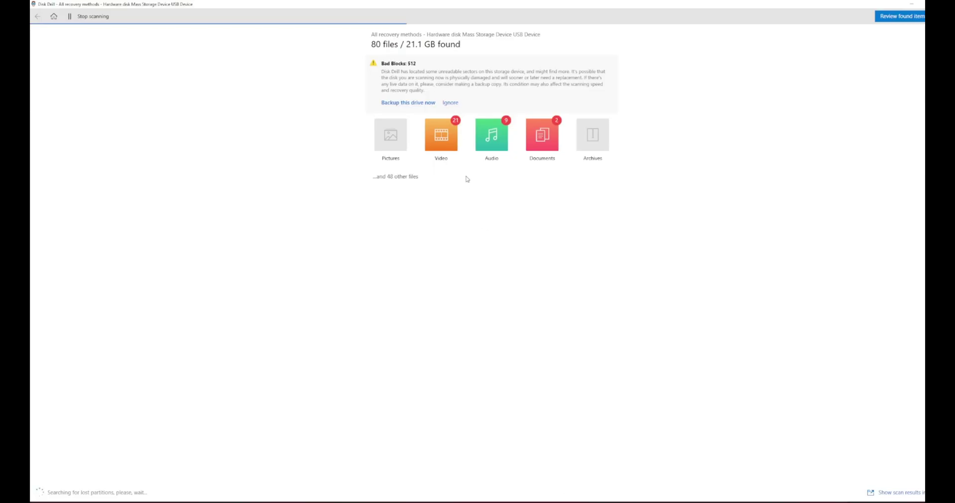
Show the video files found by the Disk Drill scan and expand USB Drive (F:) down to the DCIM/100GOPRO folder
left_click(443, 144)
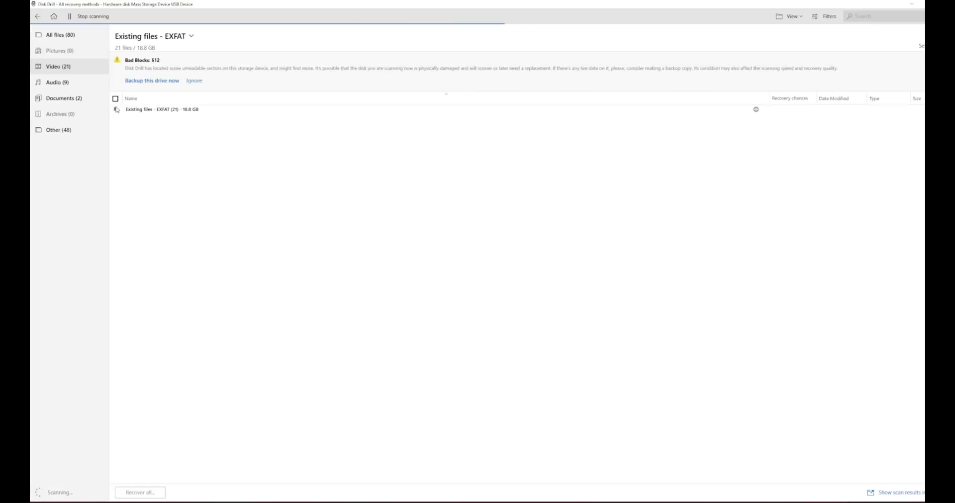
left_click(115, 109)
left_click(127, 120)
left_click(132, 129)
left_click(134, 139)
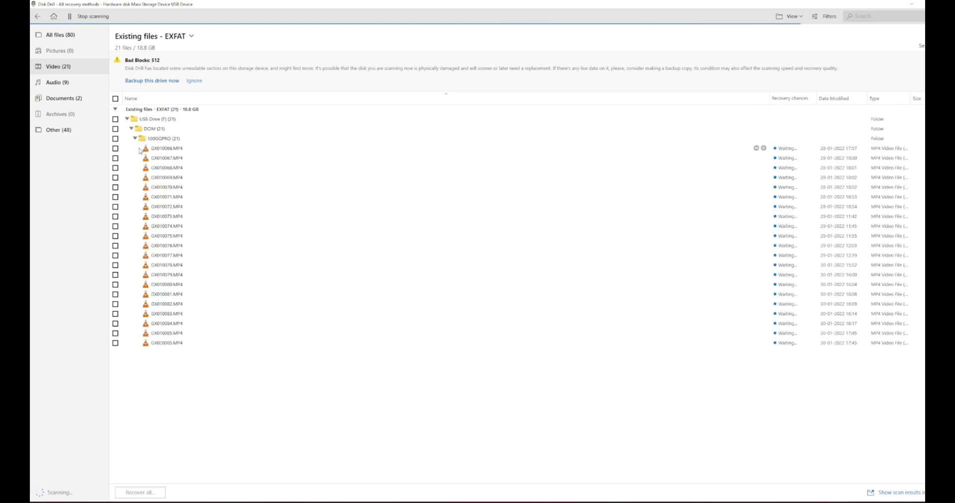
Select the nine MP4 videos dated 30-01-2022 in the 100GOPRO folder, starting with GX010078.MP4
left_click(831, 281)
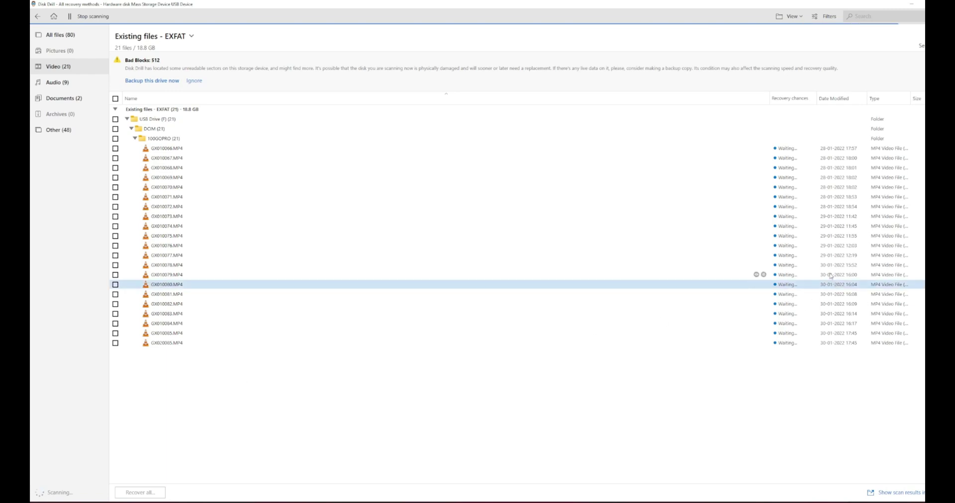
left_click(116, 266)
left_click(116, 275)
left_click(115, 285)
left_click(115, 294)
left_click(115, 304)
left_click(116, 314)
left_click(115, 323)
left_click(115, 333)
left_click(115, 343)
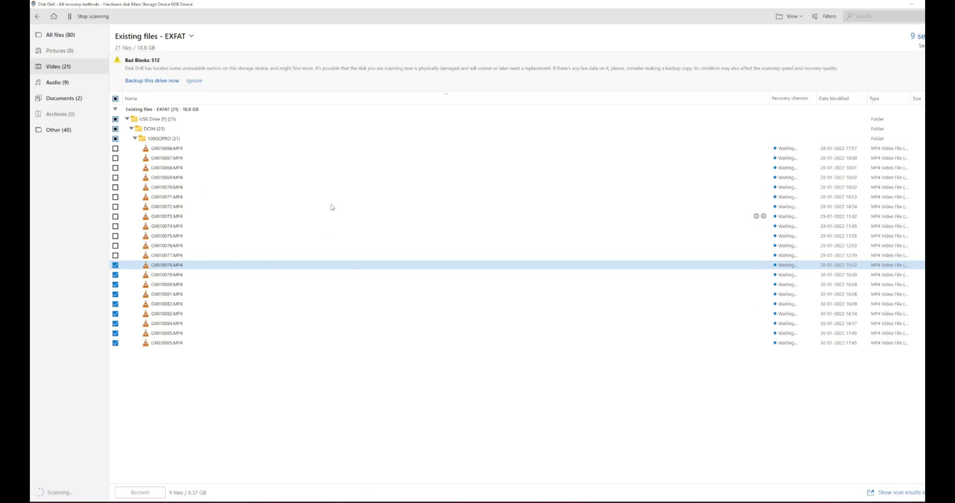
Check Disk Drill's license and activation status, then close the activation window
left_click(917, 16)
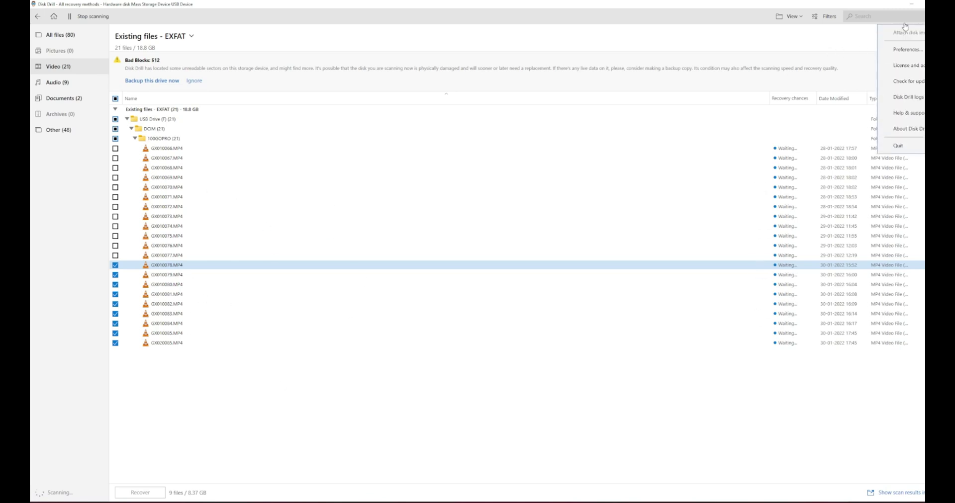
left_click(906, 64)
left_click_drag(504, 198, 213, 182)
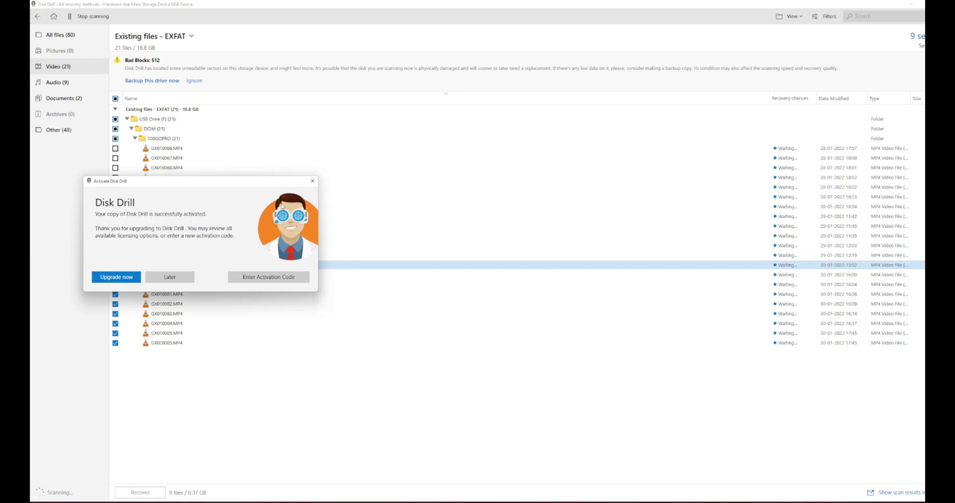
left_click(312, 182)
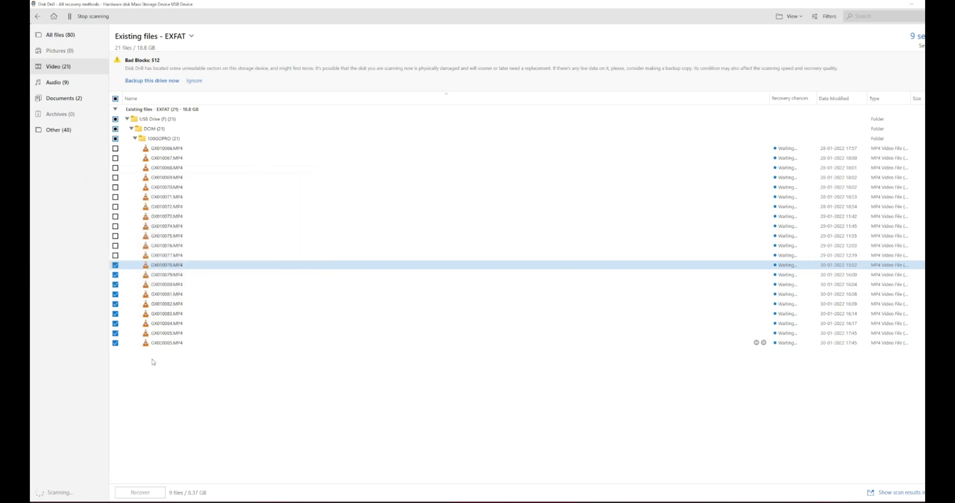
Deselect GX010078.MP4, GX010079.MP4 and GX010080.MP4 from the files chosen for recovery
left_click(116, 266)
left_click(115, 275)
left_click(115, 285)
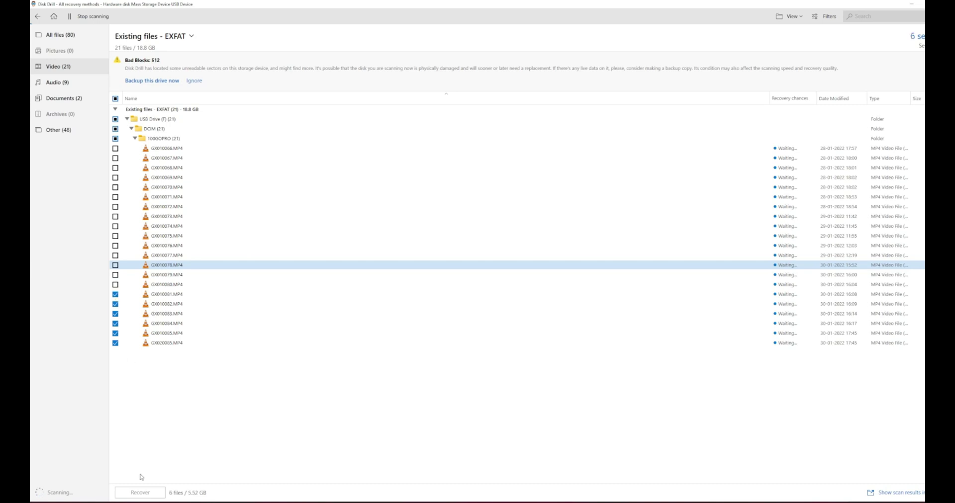
Stop the running Disk Drill scan, then open the recovery destination dialog for the selected videos and cancel it
left_click(92, 17)
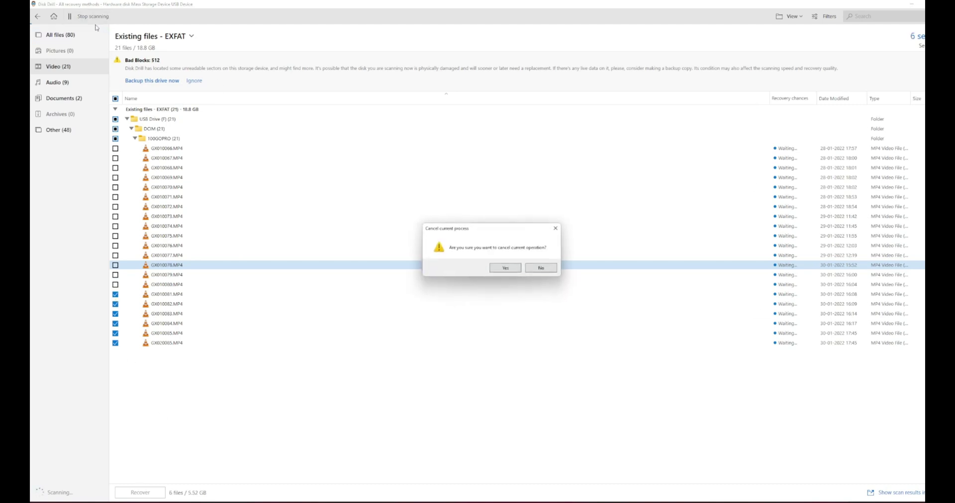
left_click(505, 268)
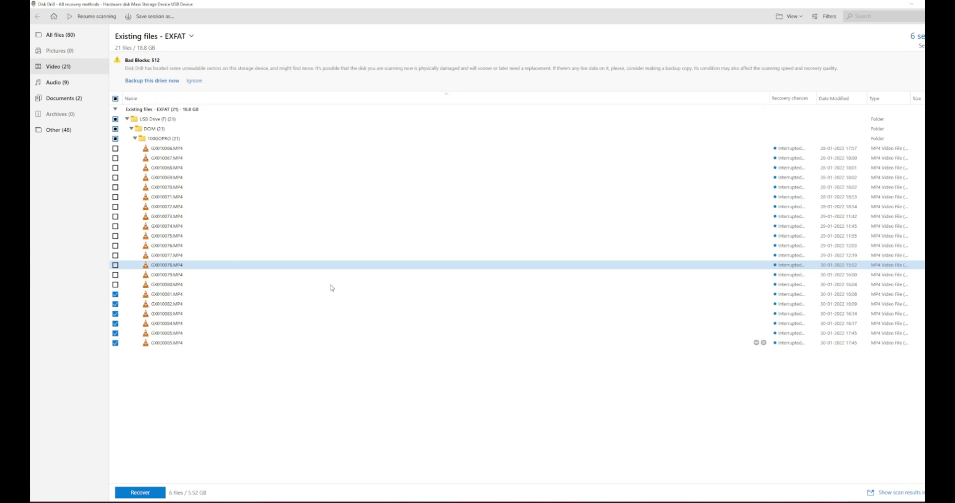
left_click(141, 494)
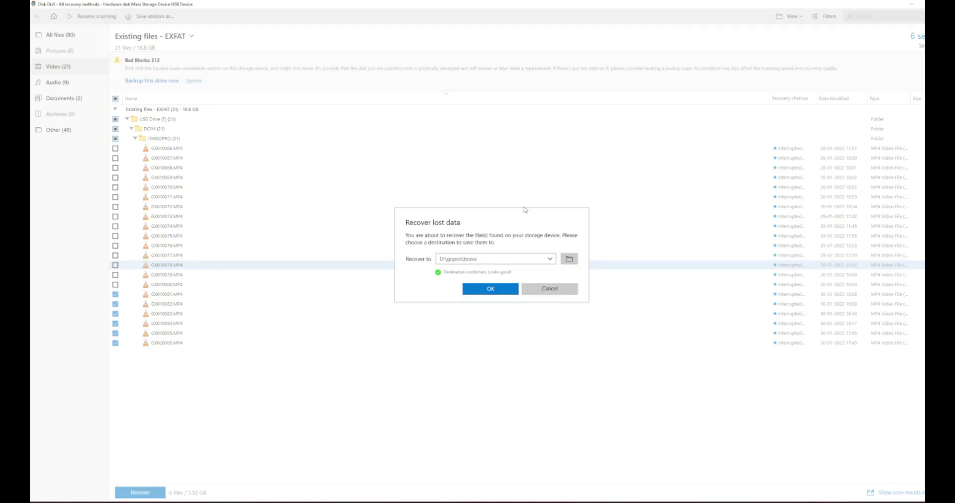
left_click(544, 290)
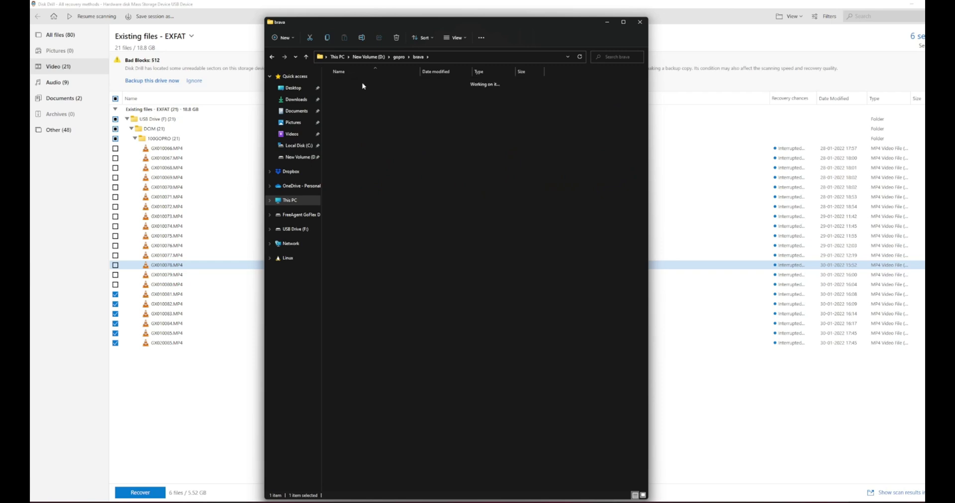
Open the recovered files in File Explorer from D:\gopro\brava down to the DCIM\100GOPRO folder
double_click(363, 85)
double_click(362, 86)
double_click(362, 85)
double_click(363, 86)
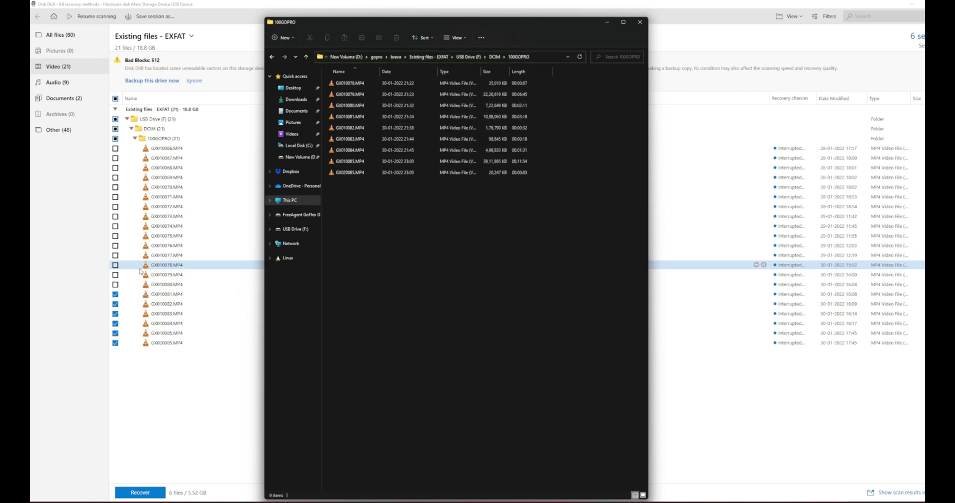
Switch to Disk Drill and reselect GX010078.MP4, GX010079.MP4 and GX010080.MP4 for recovery
left_click(115, 266)
left_click(115, 265)
left_click(115, 275)
left_click(115, 285)
left_click(221, 333)
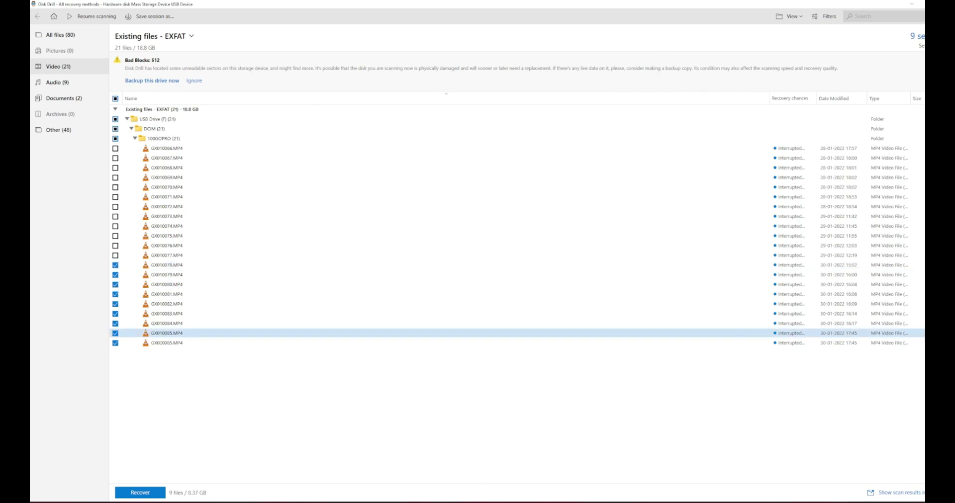
Compare the recovered videos in File Explorer's 100GOPRO folder with the files selected in Disk Drill
key("alt+Tab")
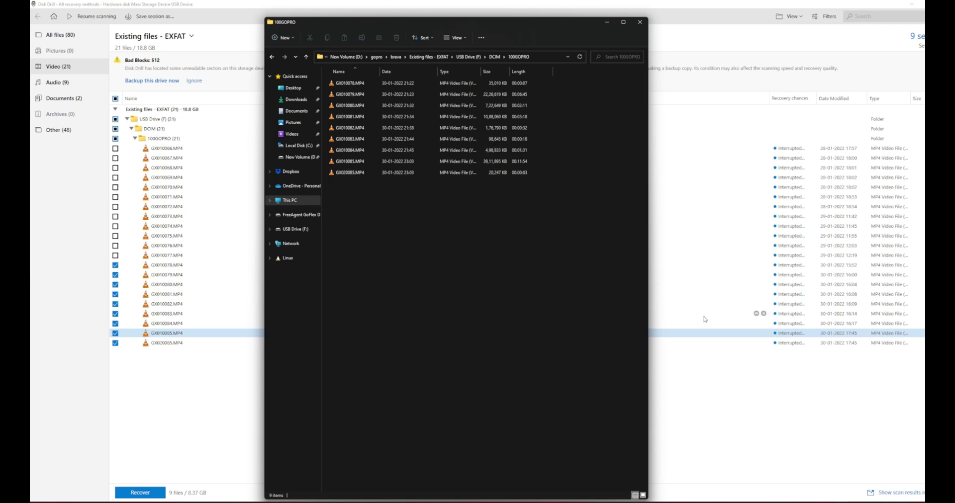
left_click(852, 395)
left_click(398, 265)
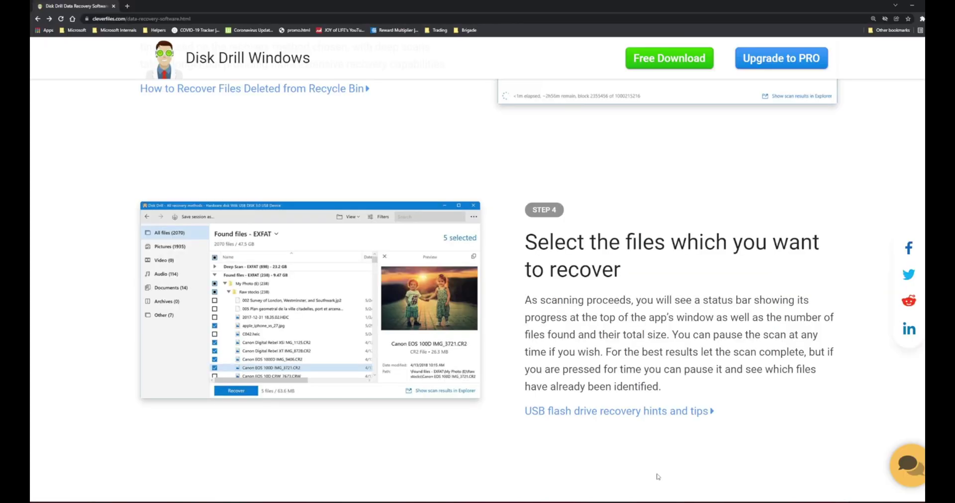
Read steps 4 and 5 of the Disk Drill recovery guide and the data loss scenarios, including corrupt memory cards
scroll(505, 419, "down", 6)
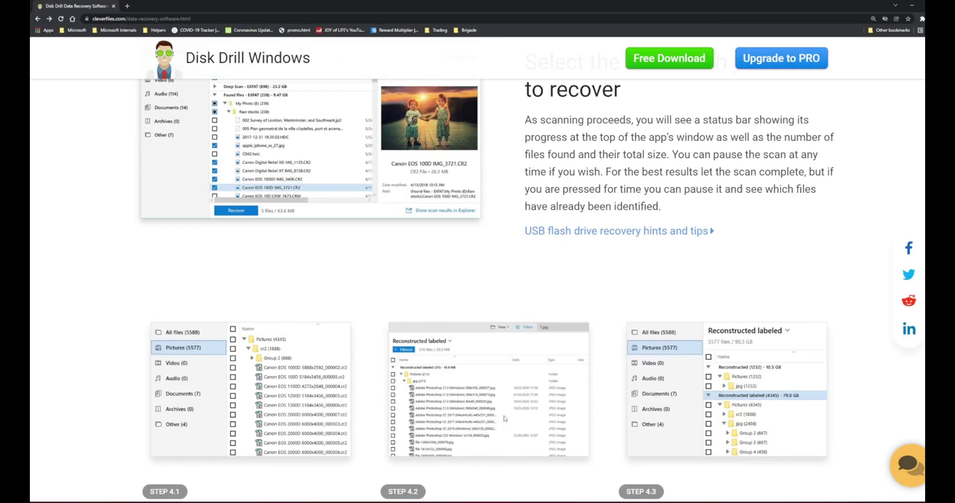
scroll(505, 419, "down", 7)
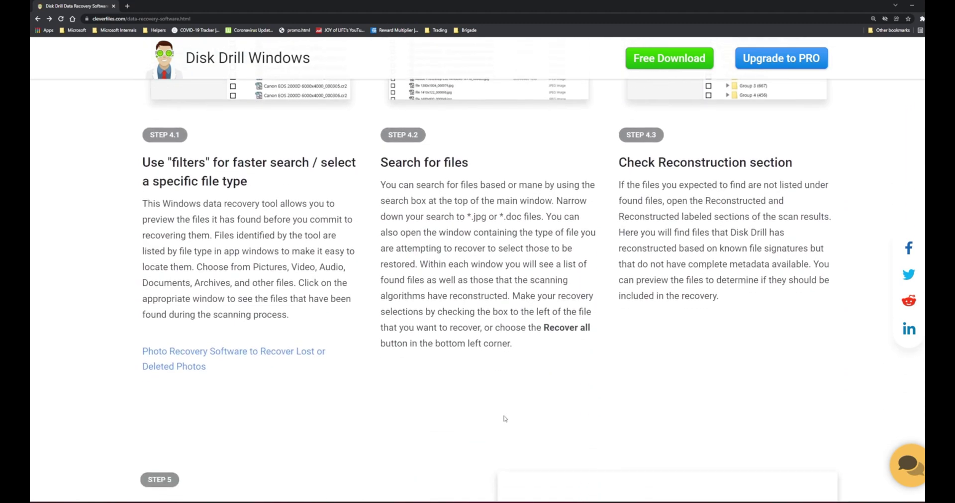
scroll(505, 419, "down", 3)
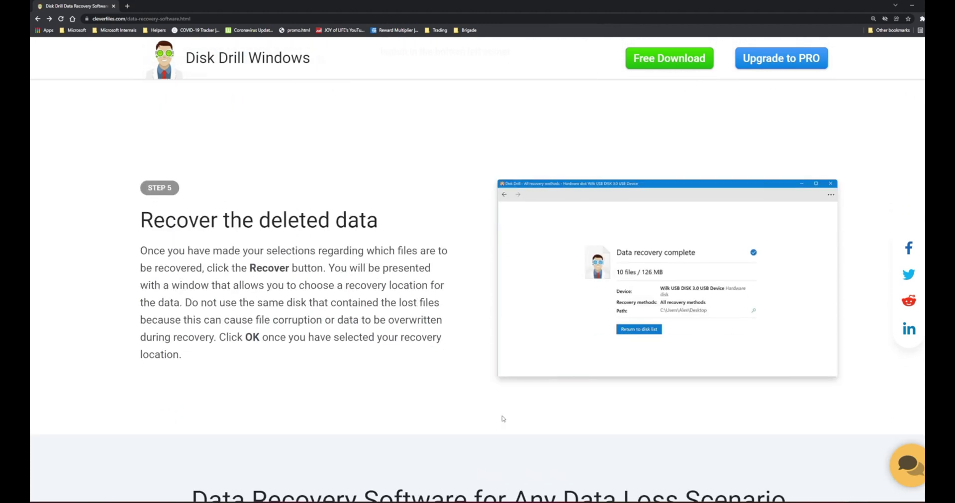
scroll(502, 419, "down", 3)
scroll(503, 418, "down", 6)
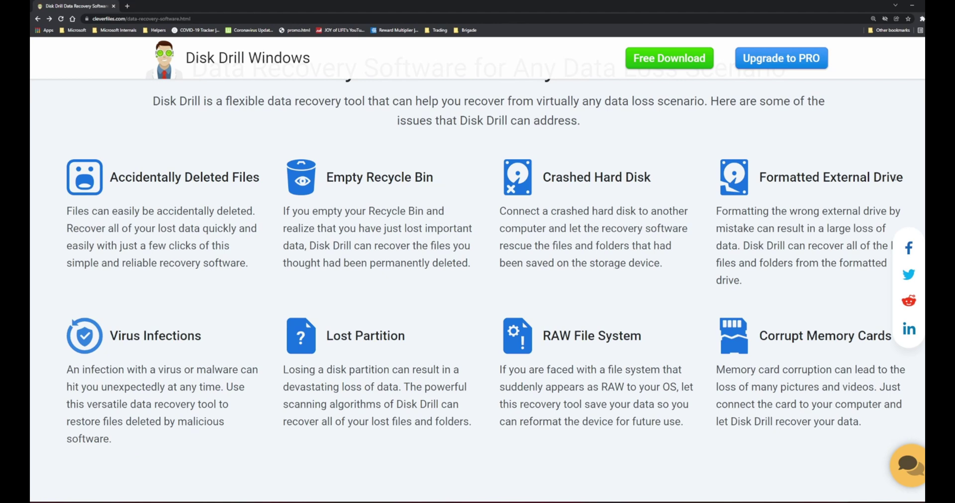
scroll(281, 362, "down", 1)
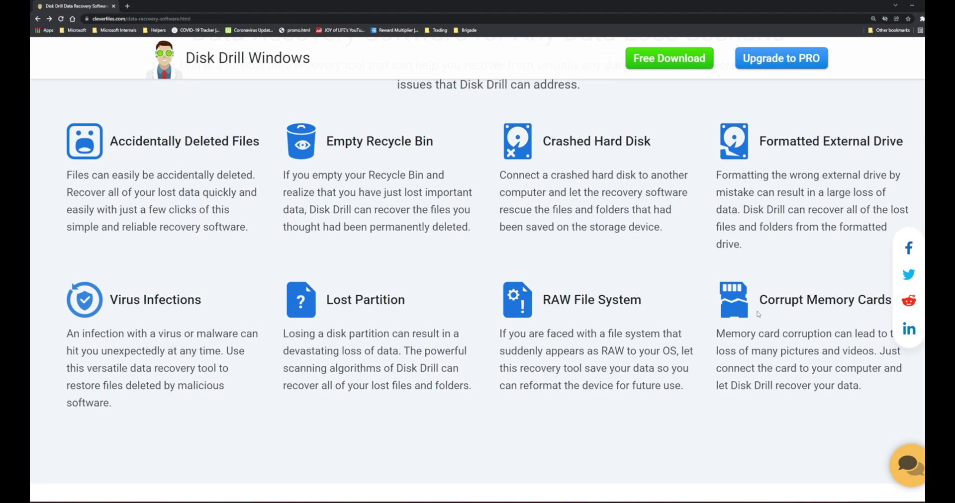
Review Disk Drill's technical specifications, data protection features and the section on estimating data recovery chances
scroll(800, 314, "down", 8)
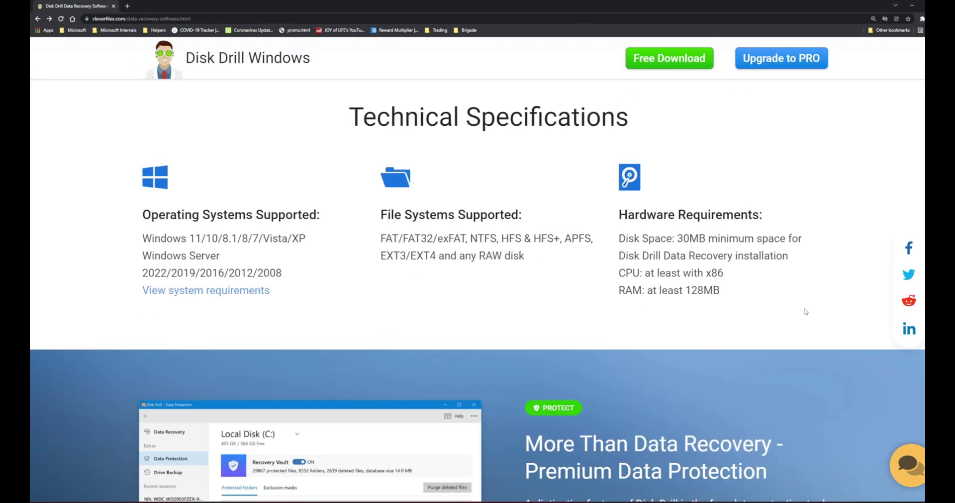
scroll(679, 285, "down", 1)
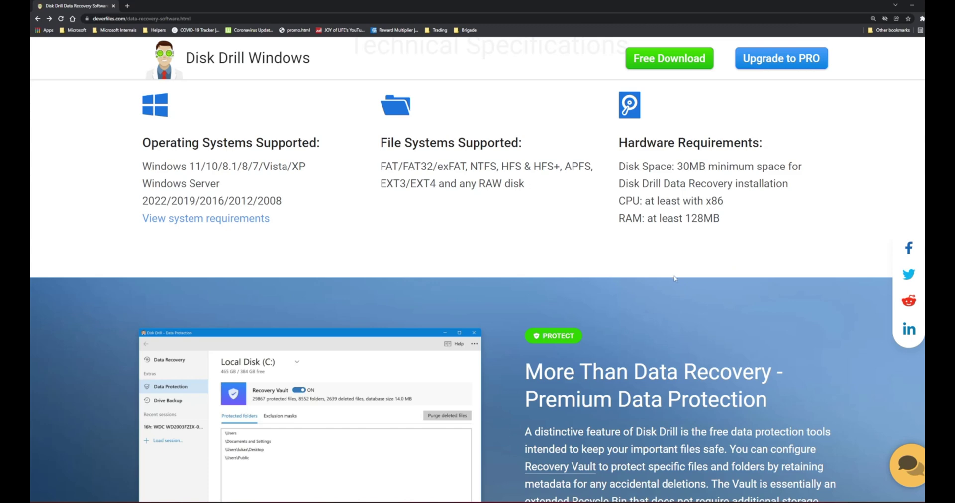
scroll(675, 283, "down", 3)
scroll(659, 279, "down", 7)
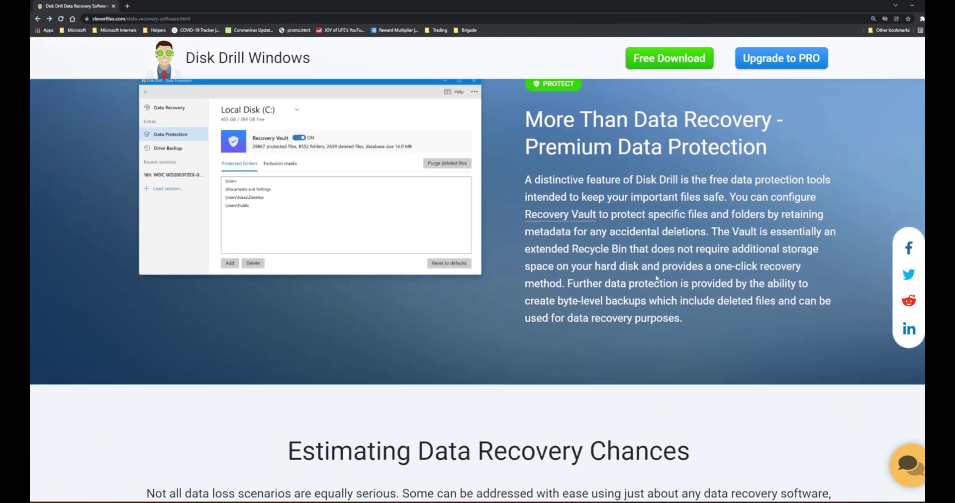
scroll(656, 278, "down", 3)
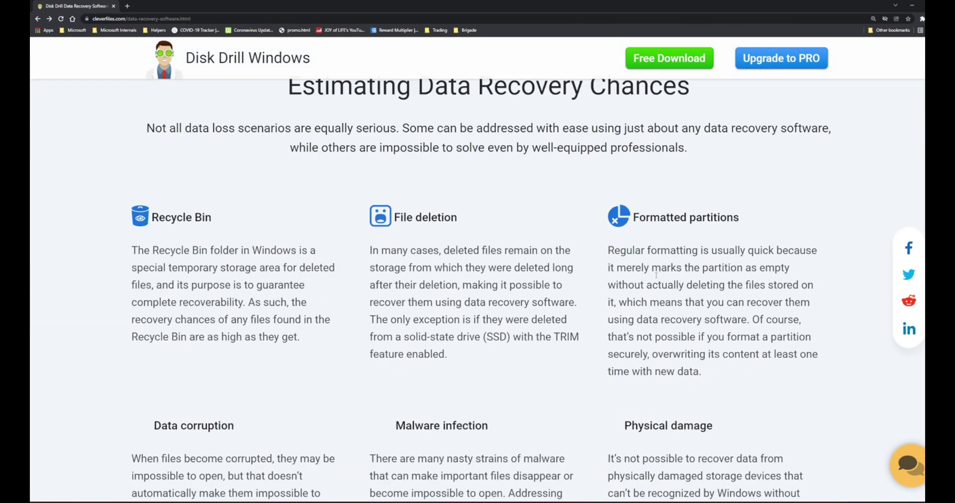
scroll(656, 274, "down", 5)
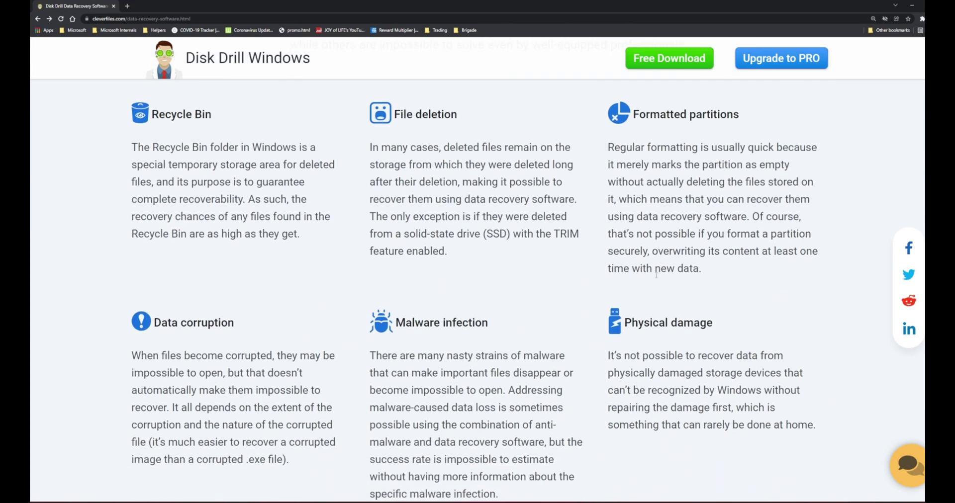
scroll(657, 279, "down", 8)
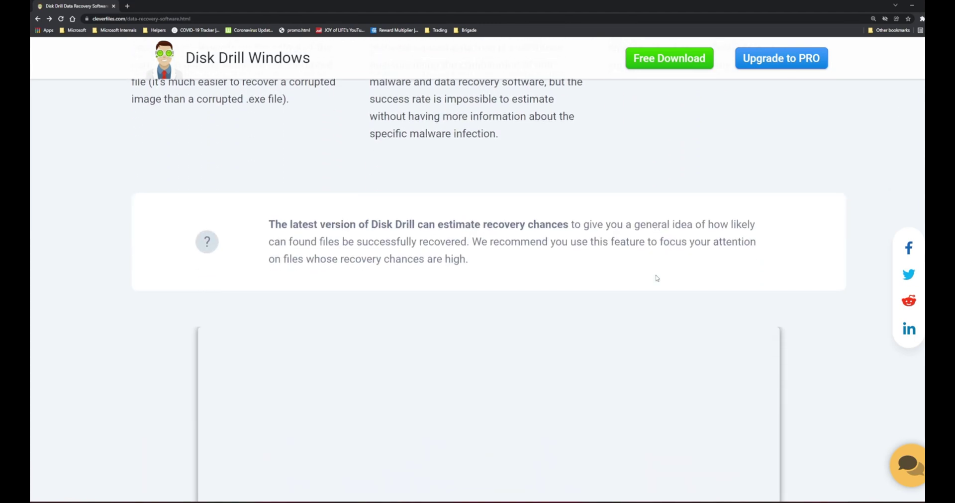
scroll(657, 278, "down", 6)
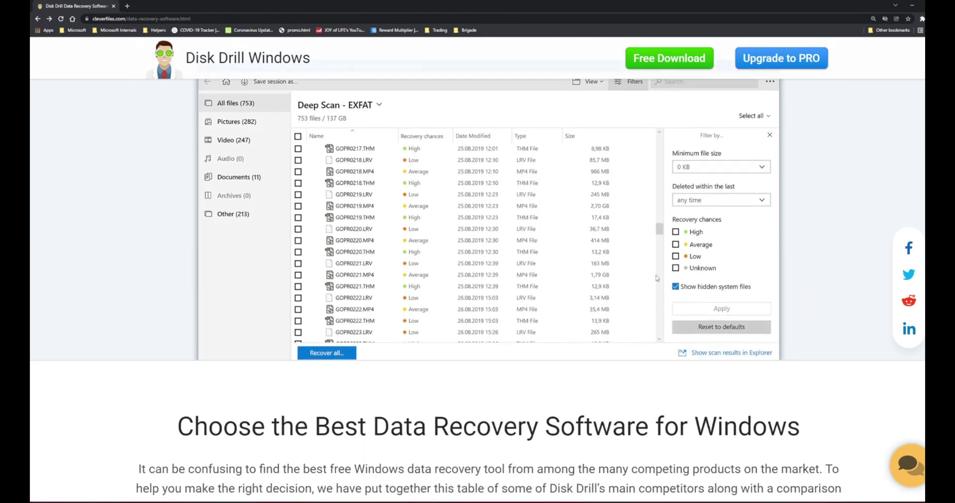
Compare Disk Drill with Recuva, EaseUS, Recoverit and Stellar by price, supported filesystems, scans and additional capabilities
scroll(556, 285, "down", 5)
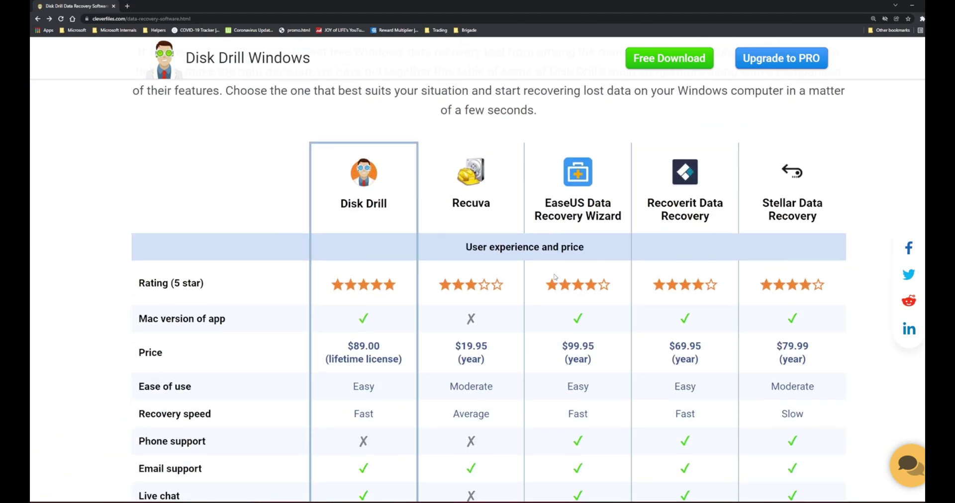
scroll(541, 269, "up", 1)
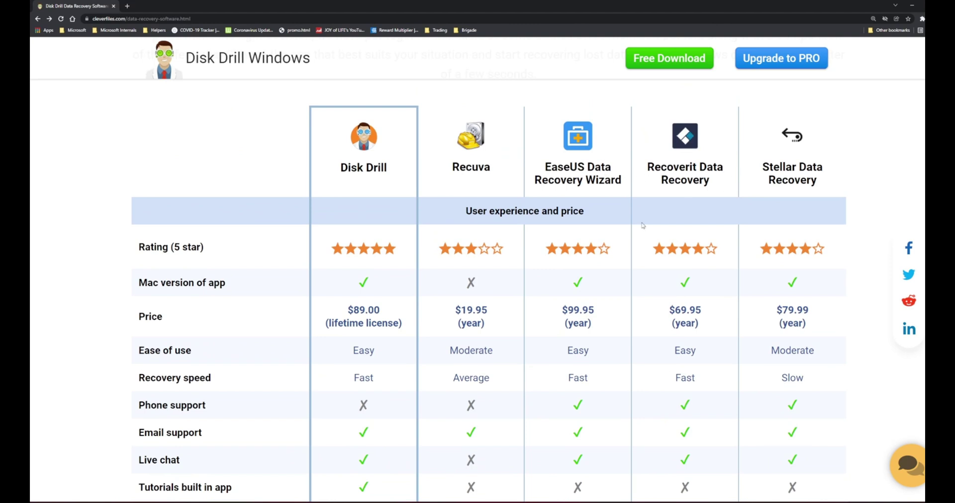
scroll(457, 300, "down", 2)
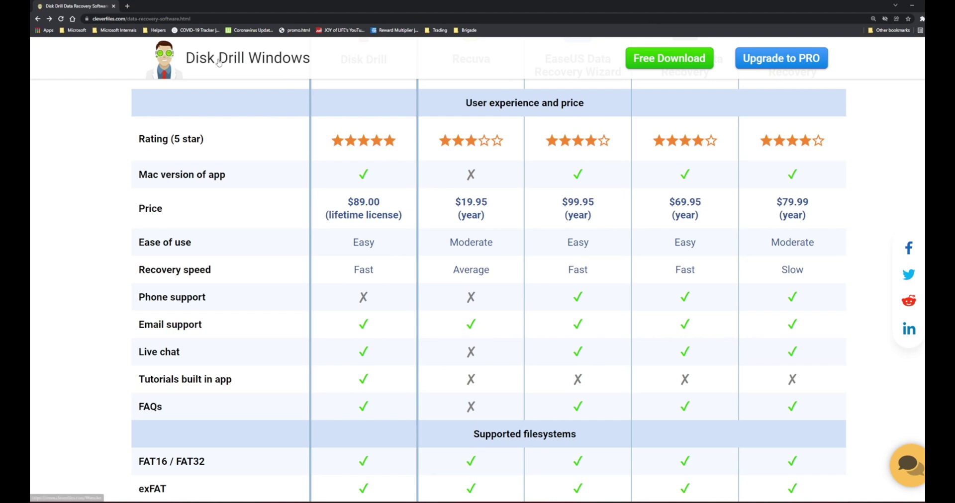
scroll(396, 274, "down", 1)
scroll(396, 275, "down", 2)
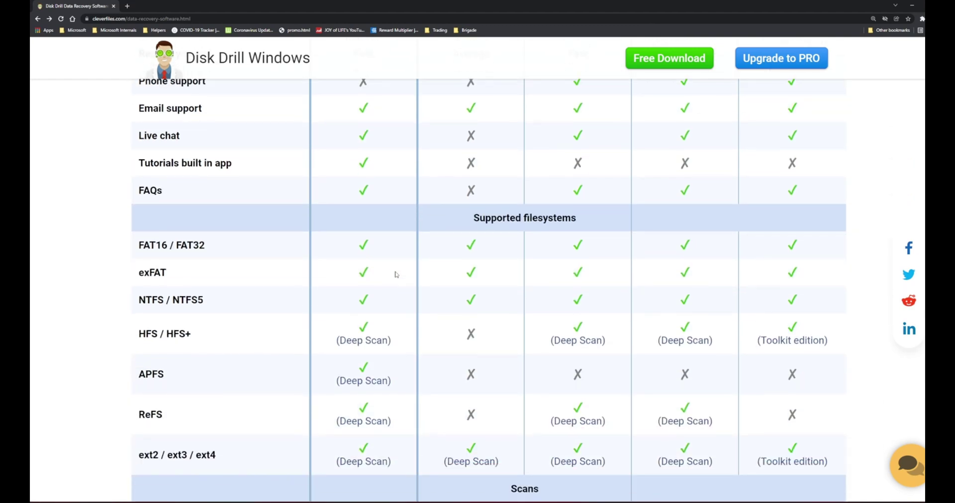
scroll(397, 275, "down", 3)
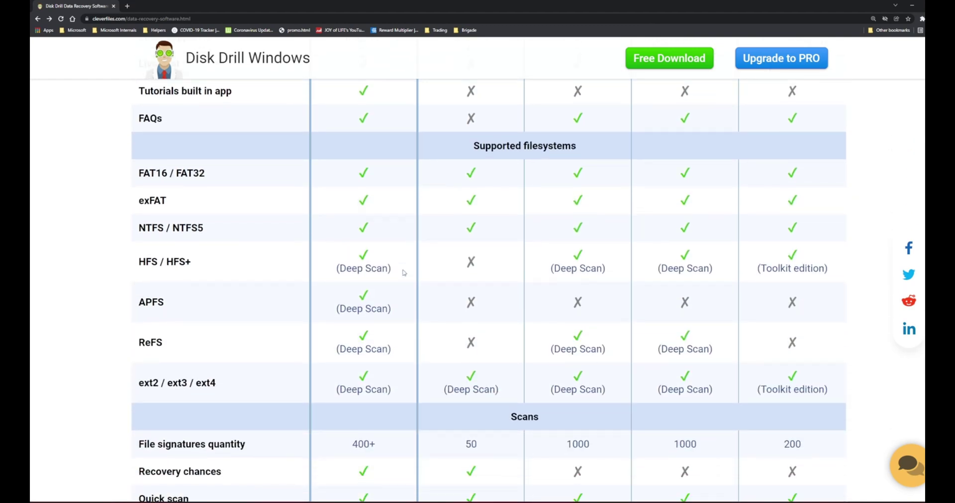
scroll(403, 273, "down", 3)
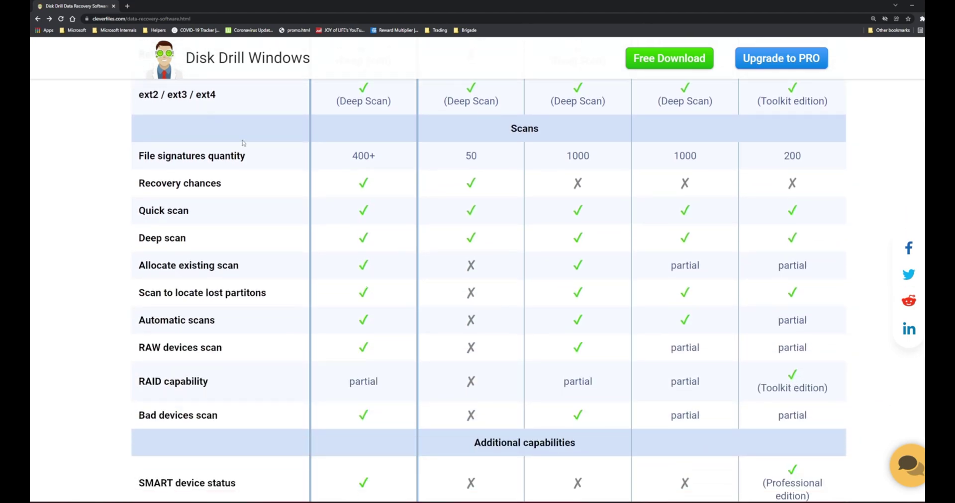
scroll(217, 416, "down", 3)
scroll(220, 415, "down", 6)
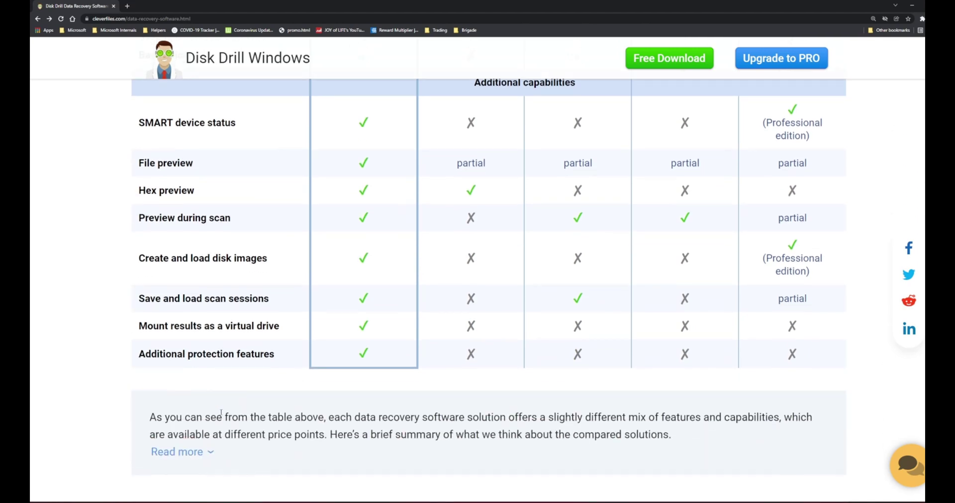
Review the customer testimonials, recovery toolkit features, list of client companies and release details on the rest of the Disk Drill page
scroll(234, 418, "down", 6)
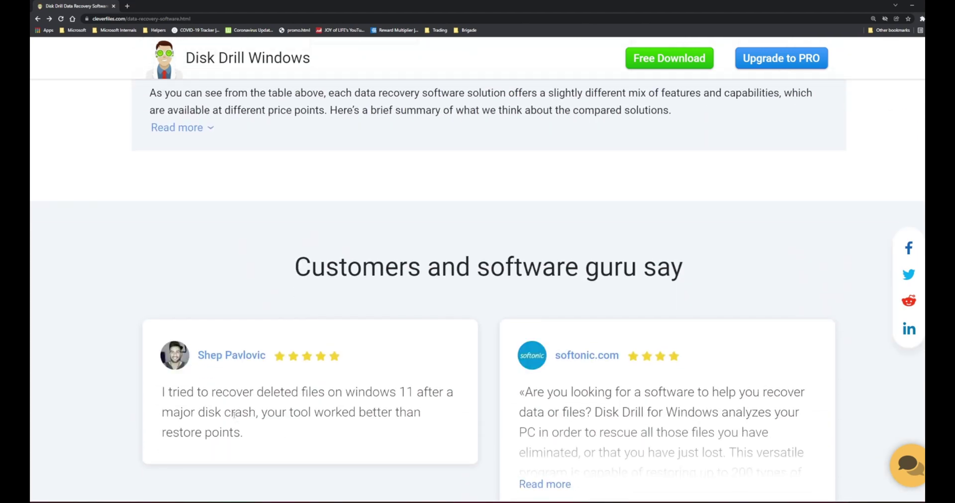
scroll(226, 418, "down", 5)
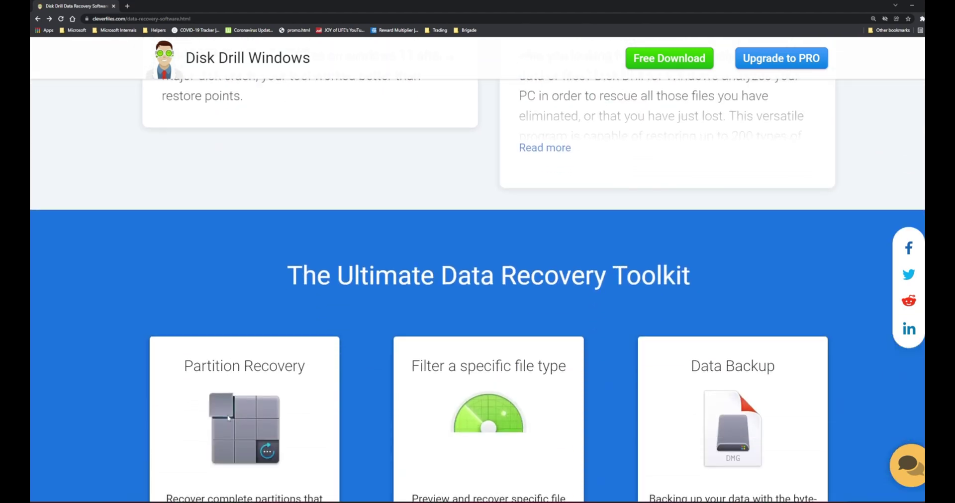
scroll(229, 417, "down", 5)
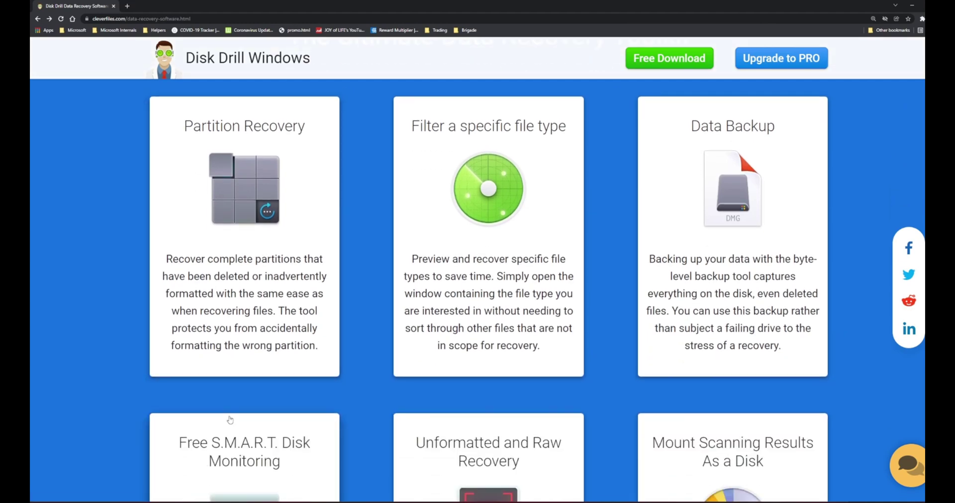
scroll(229, 419, "down", 6)
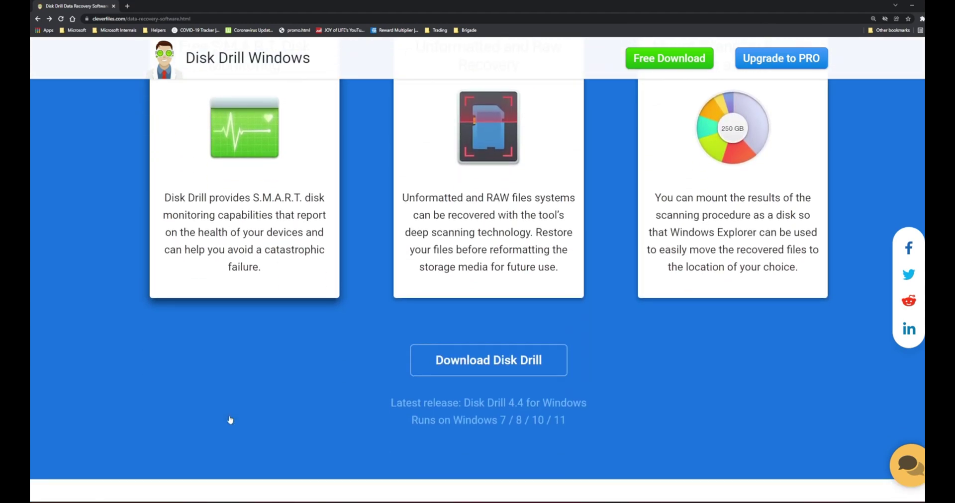
scroll(230, 419, "down", 15)
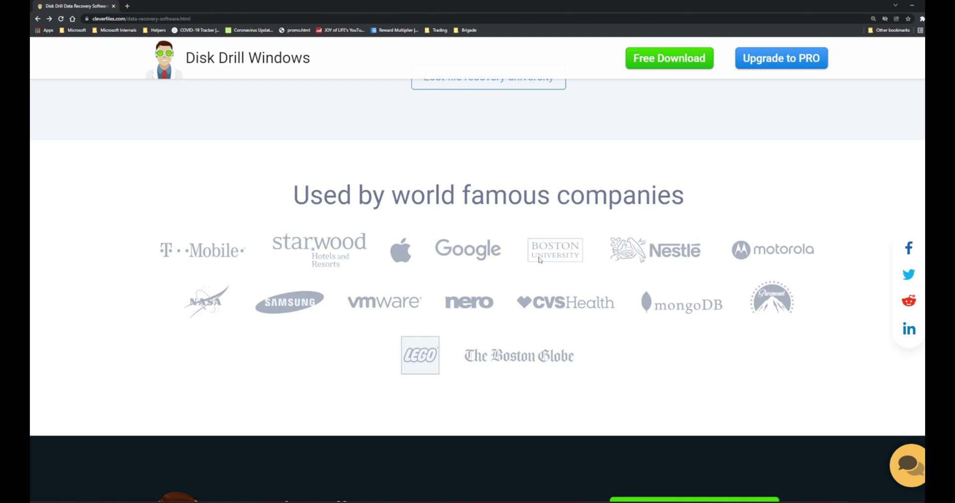
scroll(356, 406, "down", 3)
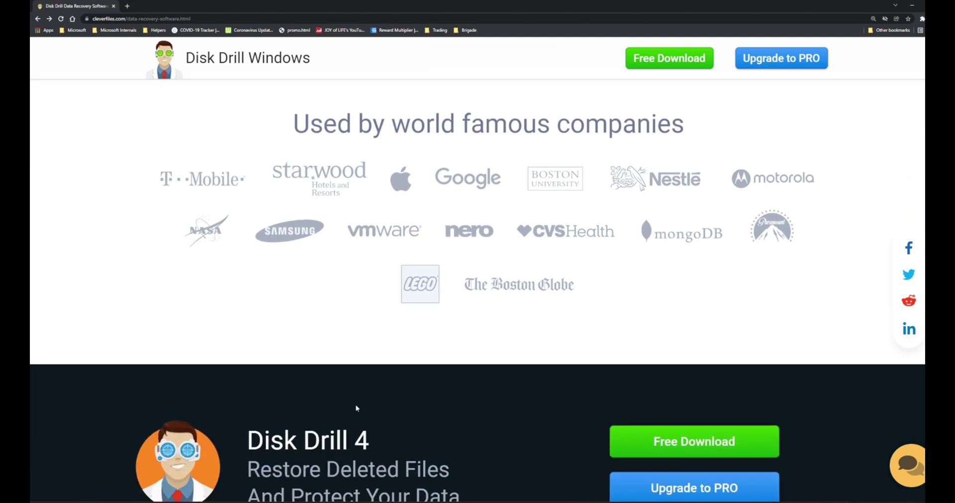
scroll(372, 274, "up", 2)
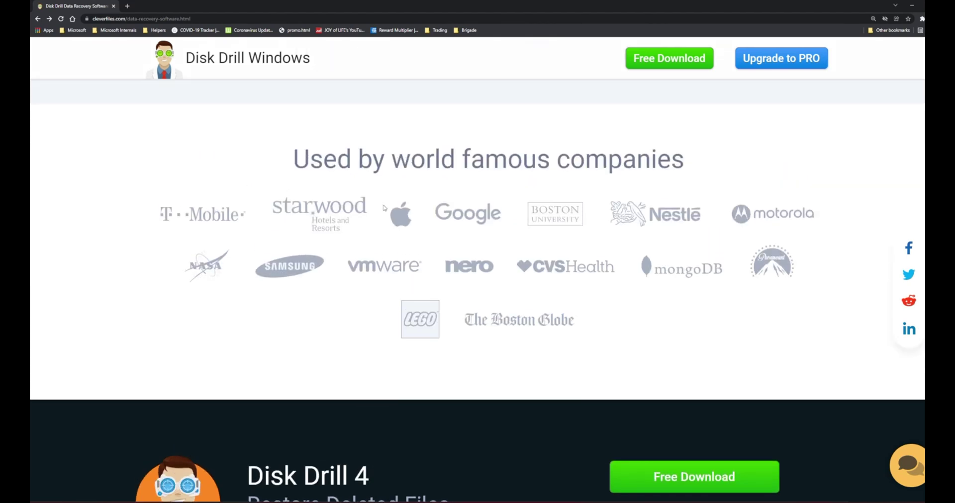
scroll(449, 289, "down", 3)
scroll(449, 287, "down", 2)
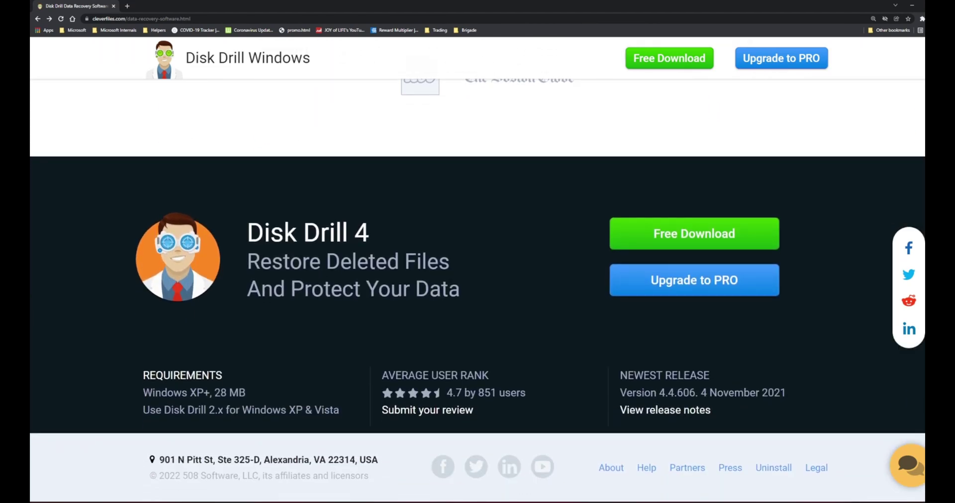
scroll(450, 287, "up", 6)
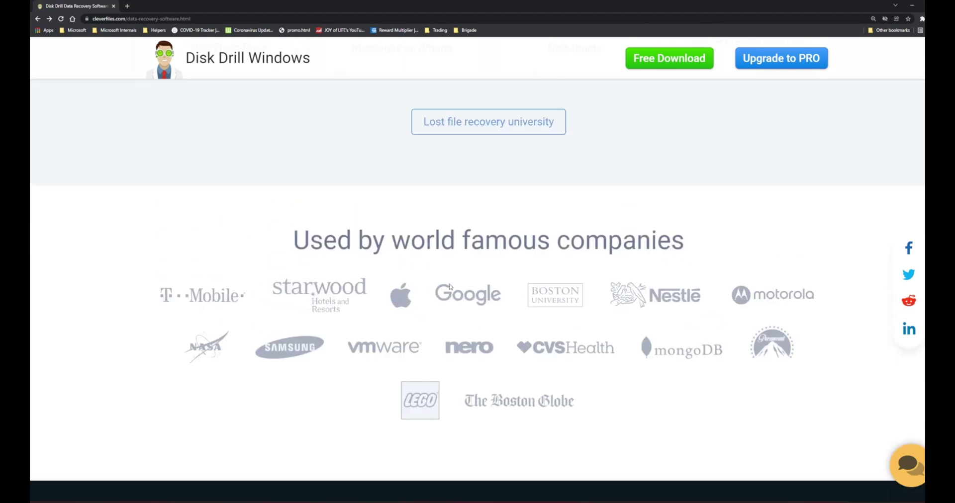
scroll(450, 287, "down", 6)
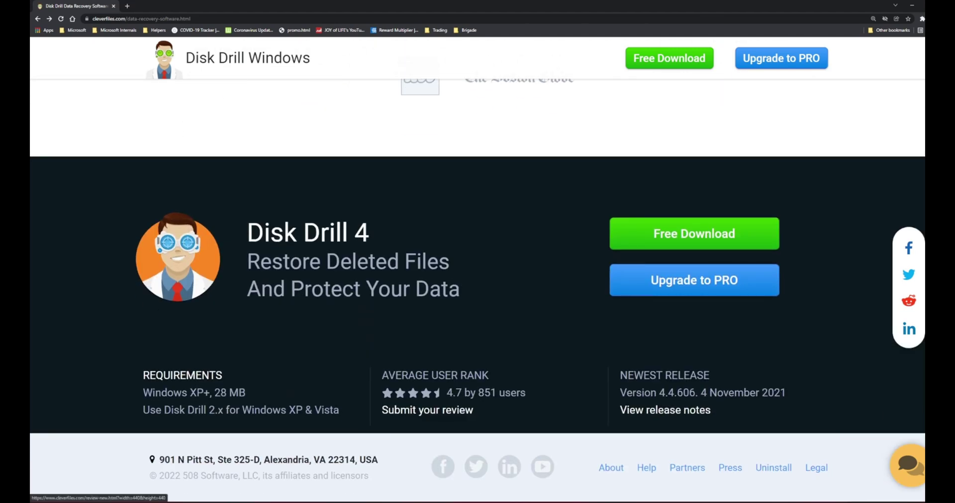
Start a Disk Drill user review, rate the experience five stars and continue to the review site
left_click(431, 411)
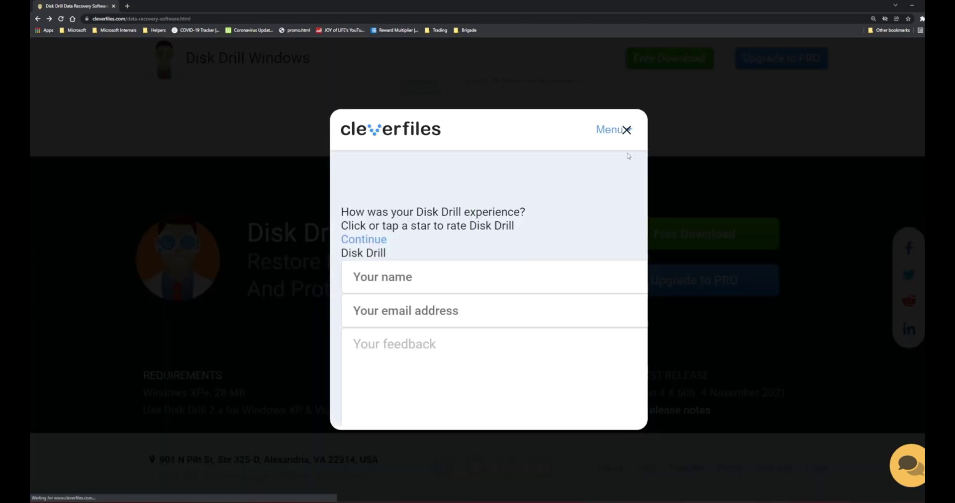
left_click(560, 255)
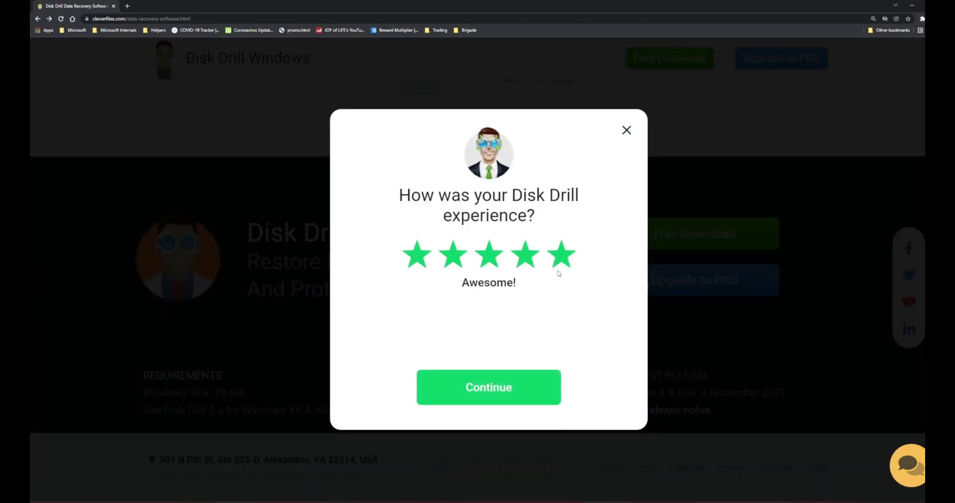
left_click(479, 389)
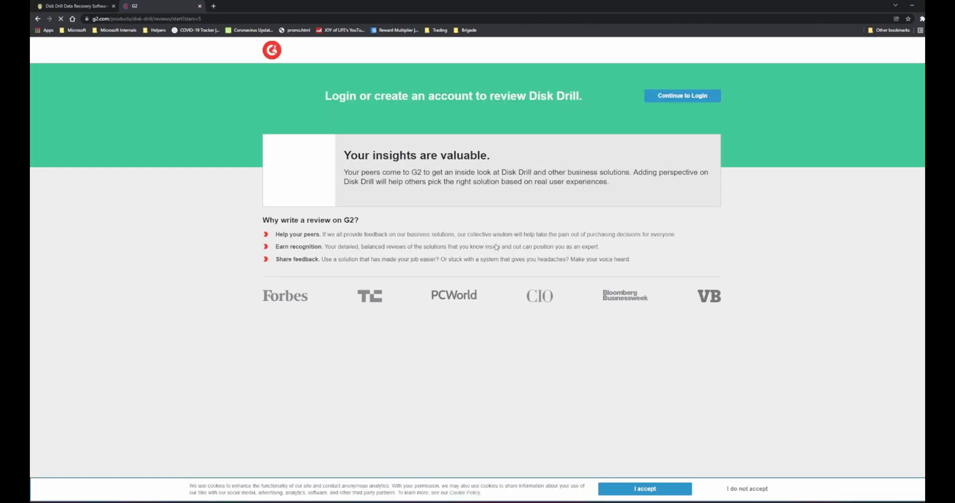